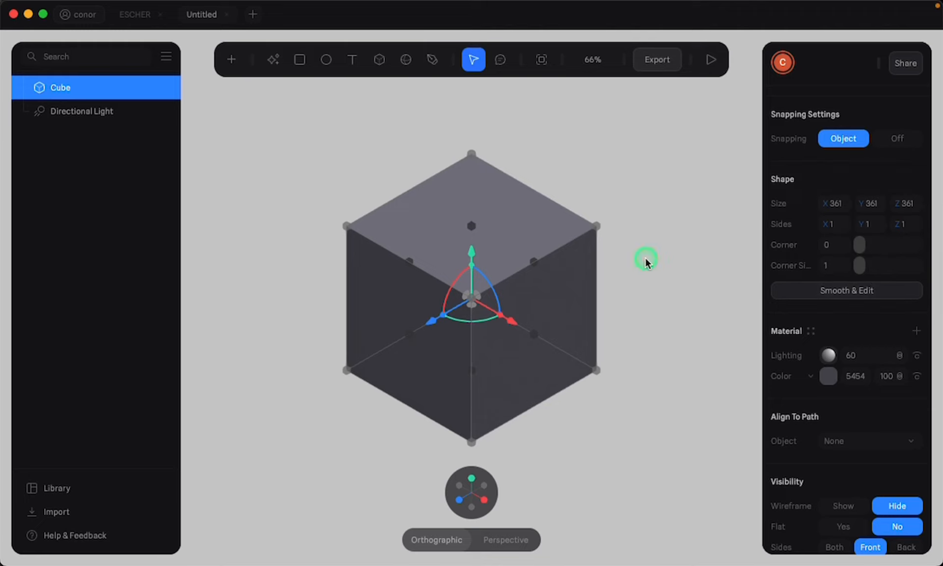
# Set the cube's size to 200 on the X, Y and Z axes.
pyautogui.click(839, 204)
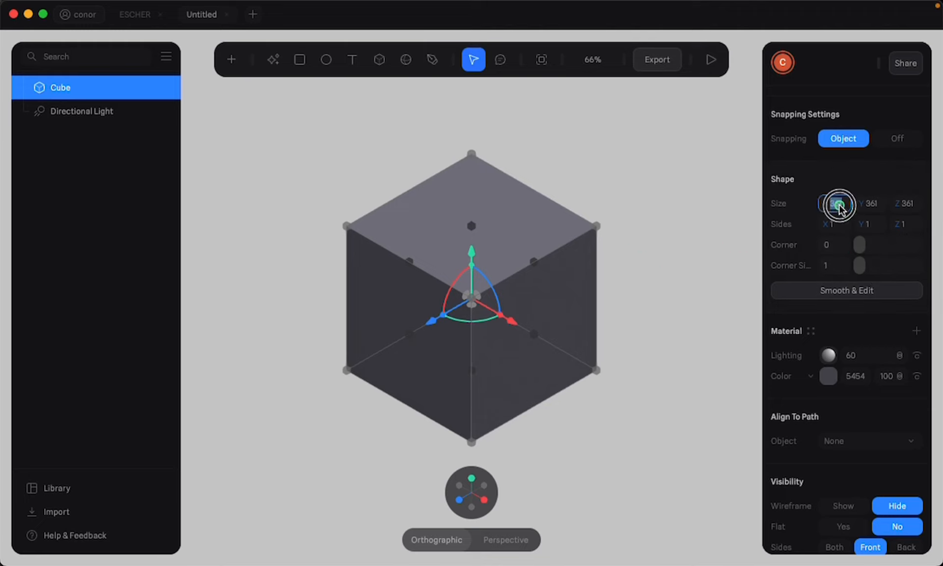
pyautogui.write('2')
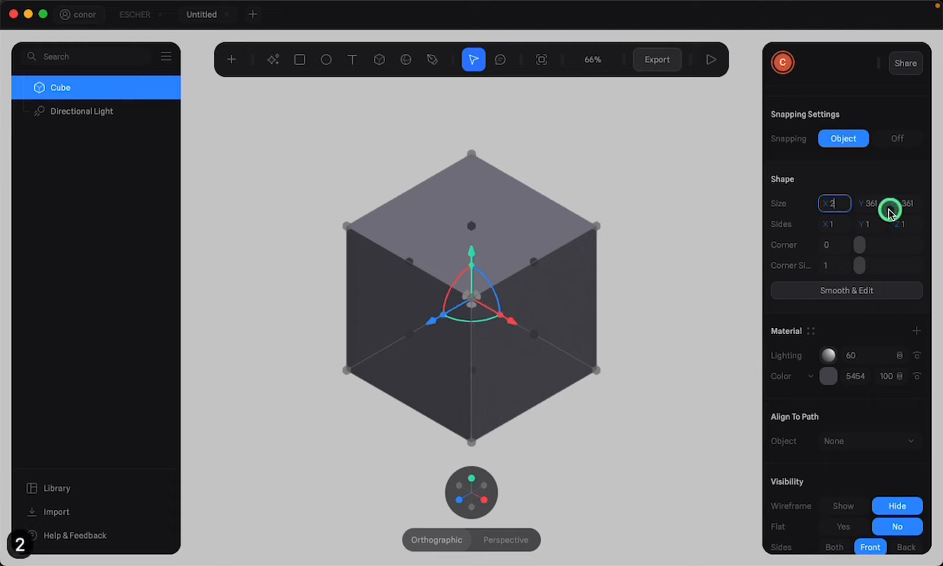
pyautogui.write('00')
pyautogui.click(873, 203)
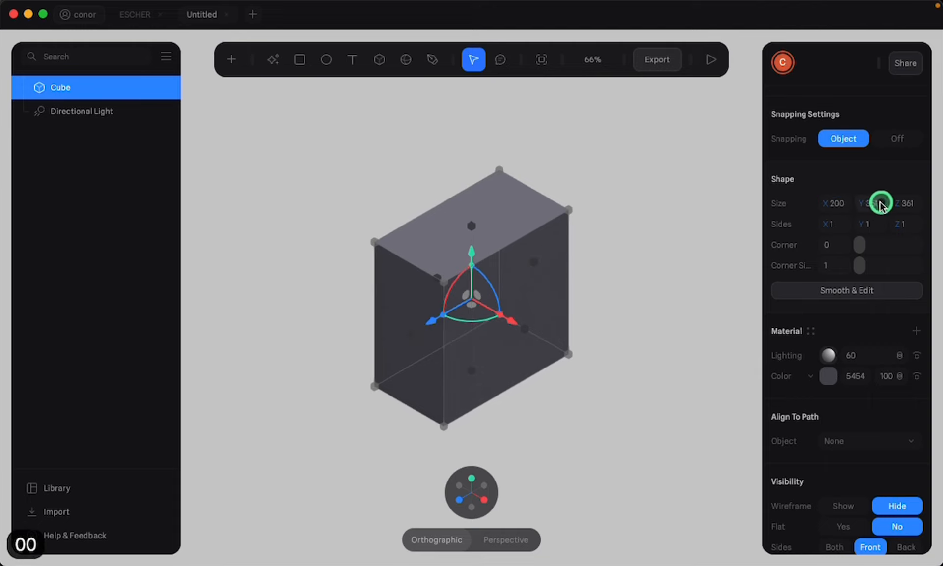
pyautogui.write('200')
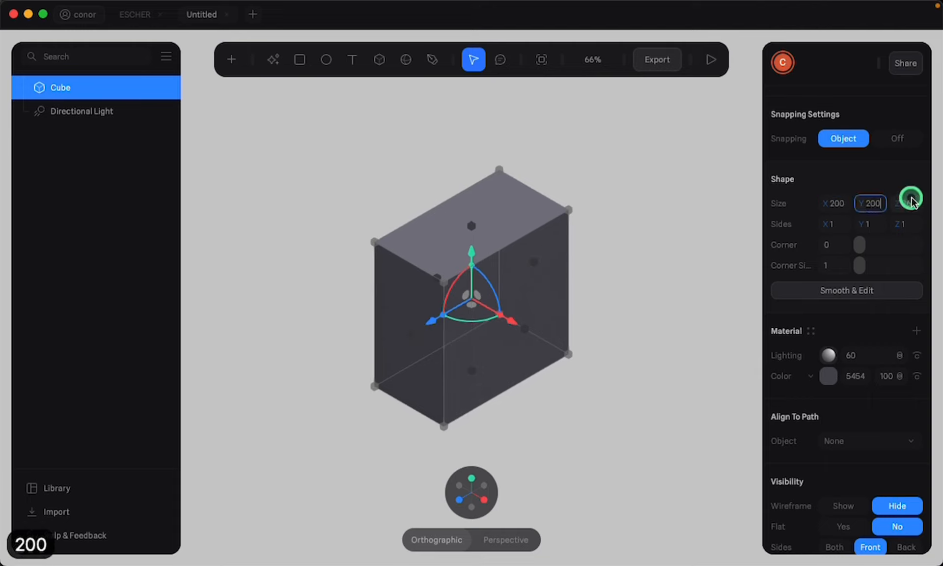
pyautogui.click(901, 204)
pyautogui.click(909, 206)
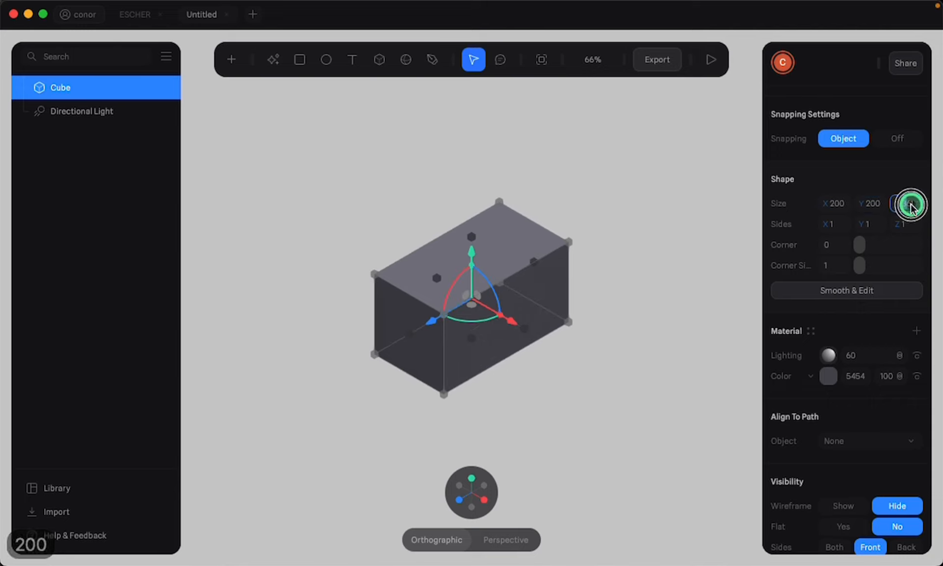
pyautogui.write('2')
pyautogui.click(888, 217)
pyautogui.write('0')
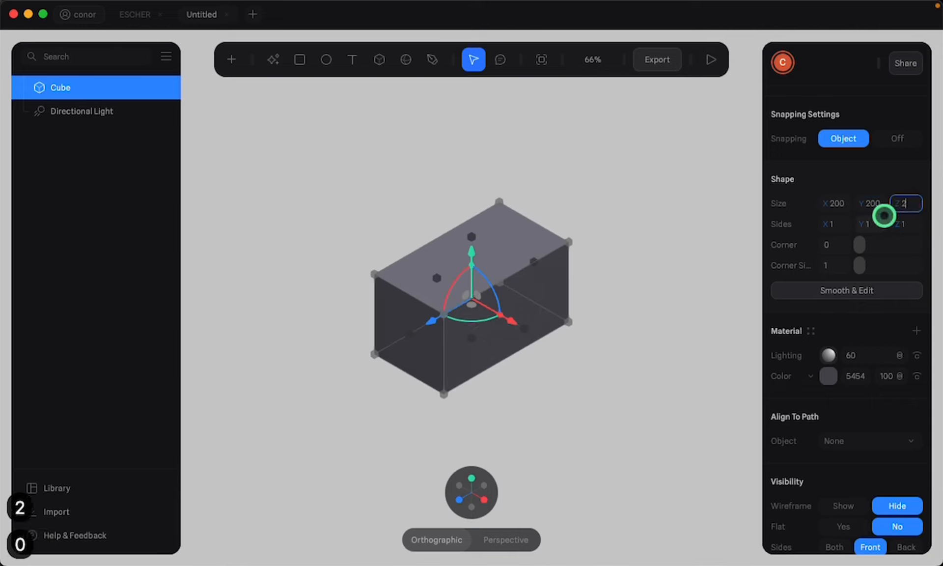
pyautogui.write('0')
pyautogui.press('Return')
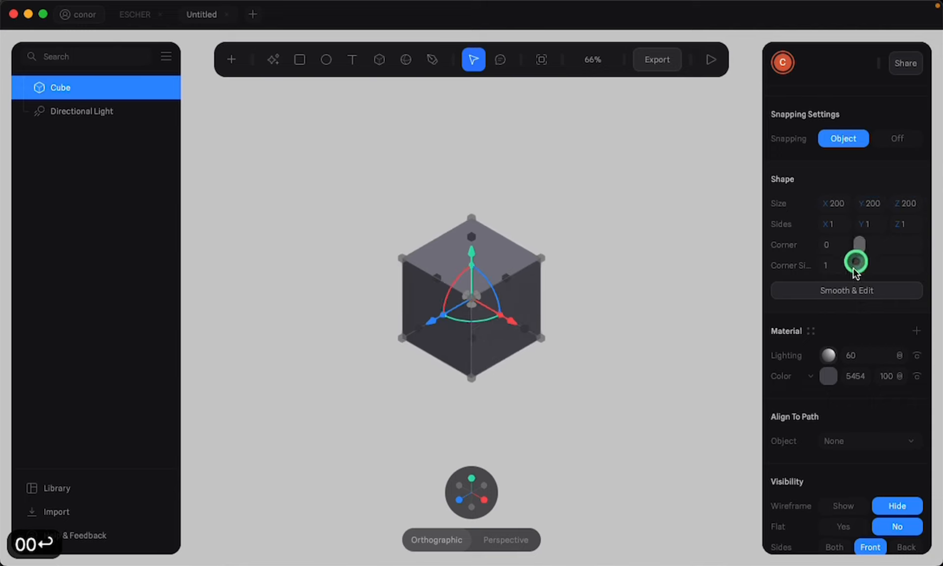
# Change the cube's material color to a saturated magenta pink.
pyautogui.click(830, 378)
pyautogui.moveTo(880, 520); pyautogui.dragTo(899, 522)
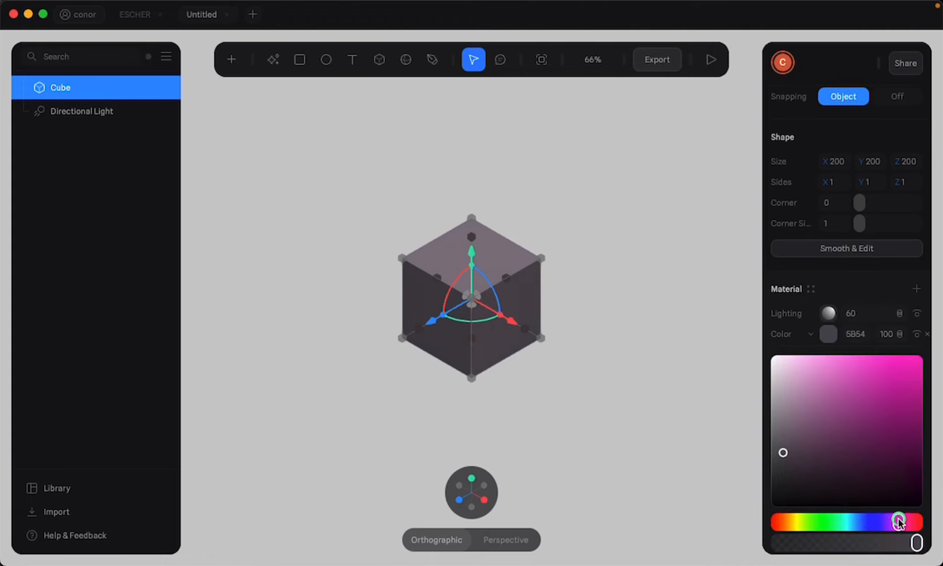
pyautogui.moveTo(887, 350); pyautogui.dragTo(908, 373)
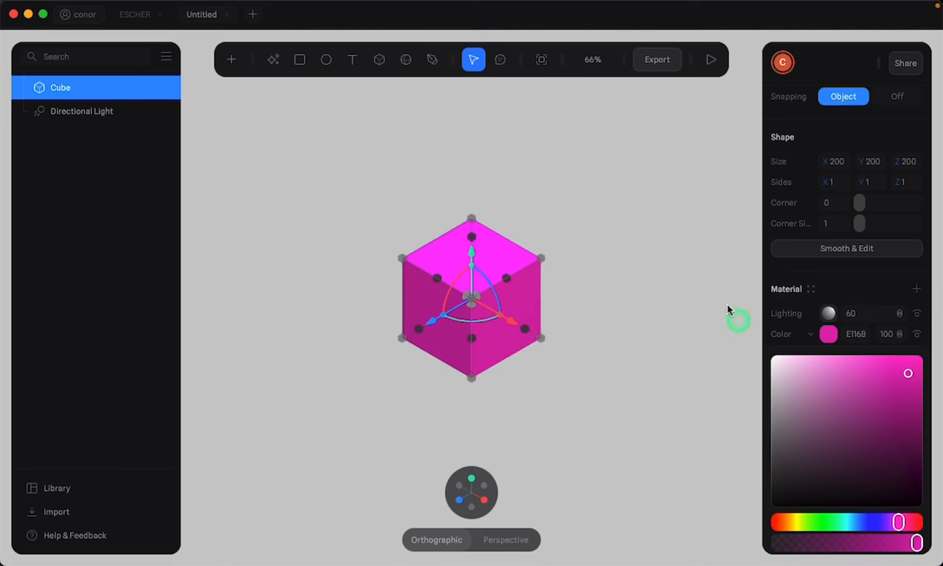
pyautogui.click(684, 227)
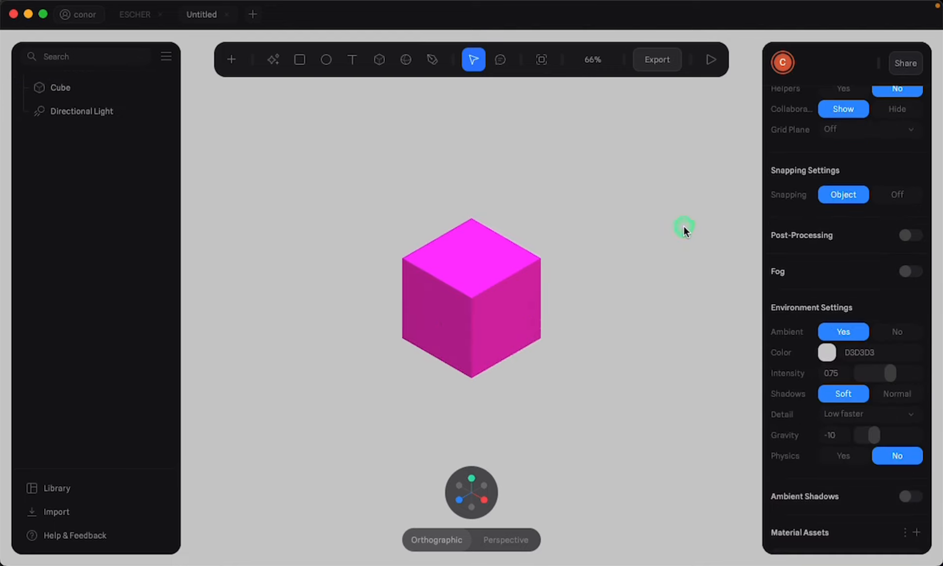
# Duplicate the pink cube in place.
pyautogui.click(57, 89)
pyautogui.rightClick(57, 90)
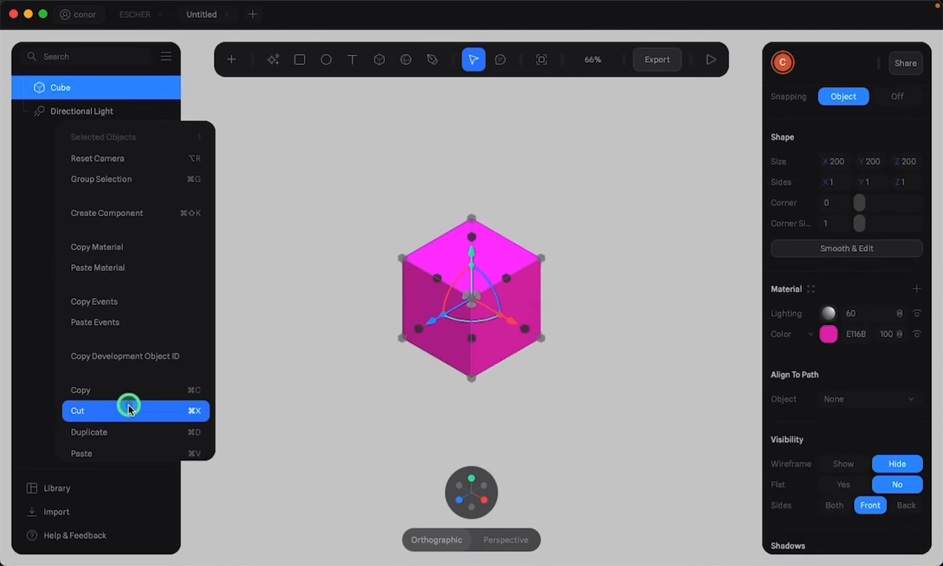
pyautogui.click(117, 435)
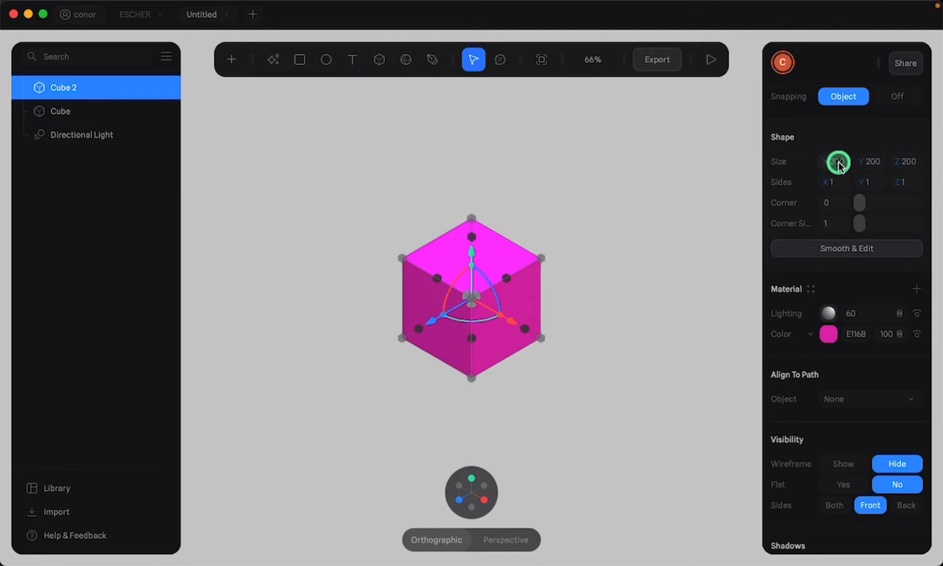
# Set the duplicated cube's position to X 10, Y 10 and Z 10.
pyautogui.scroll(5, 838, 166)
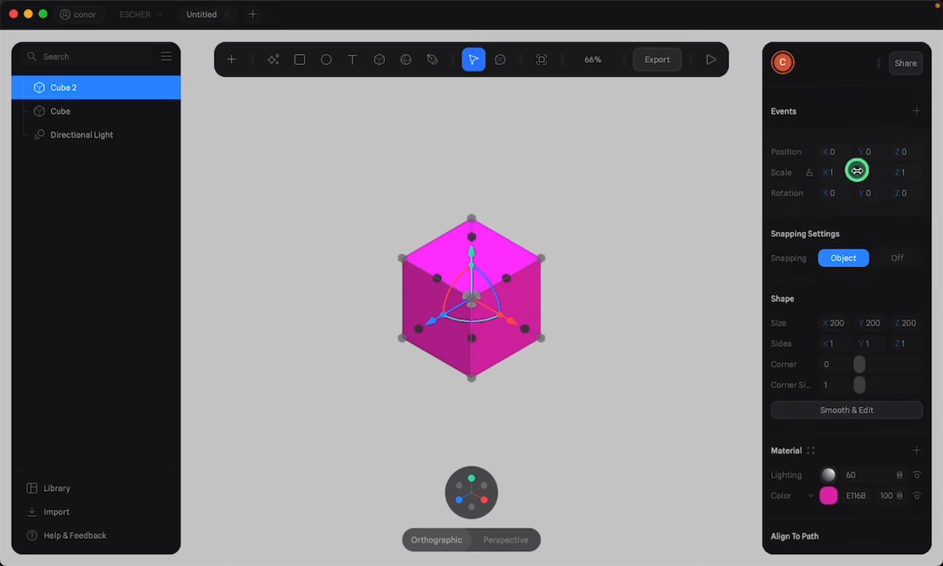
pyautogui.click(839, 182)
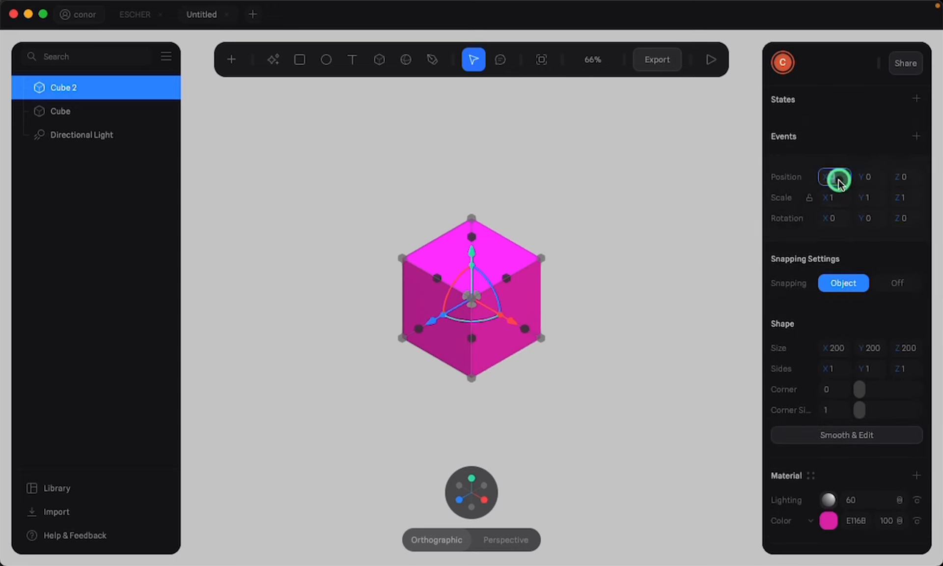
pyautogui.write('10')
pyautogui.click(879, 178)
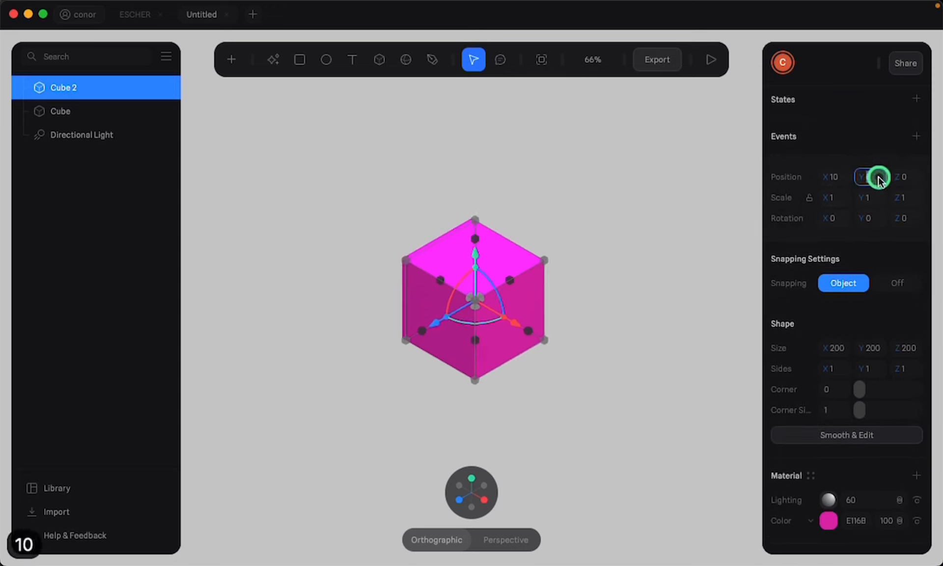
pyautogui.write('10')
pyautogui.click(909, 180)
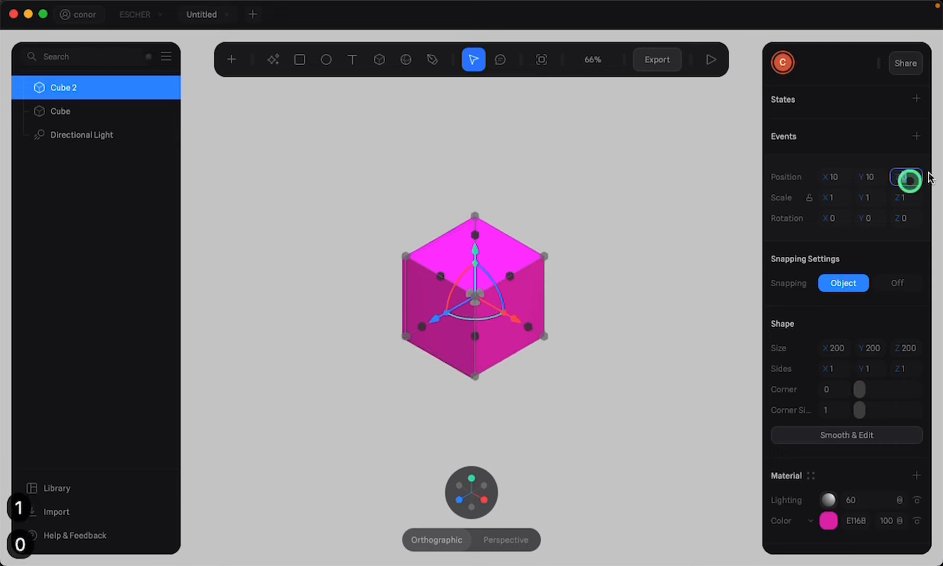
pyautogui.write('2')
pyautogui.press('BackSpace')
pyautogui.write('1')
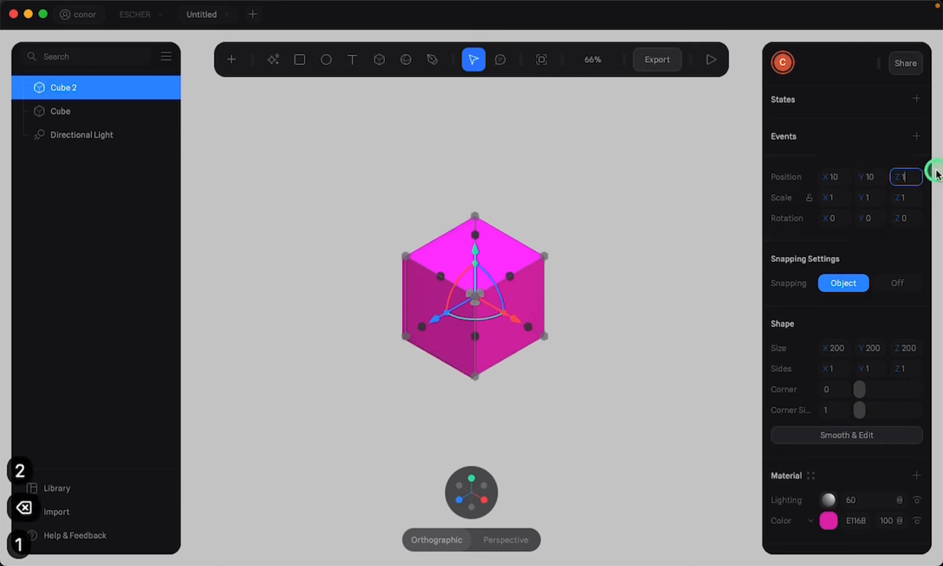
pyautogui.write('0')
pyautogui.press('Return')
pyautogui.click(547, 266)
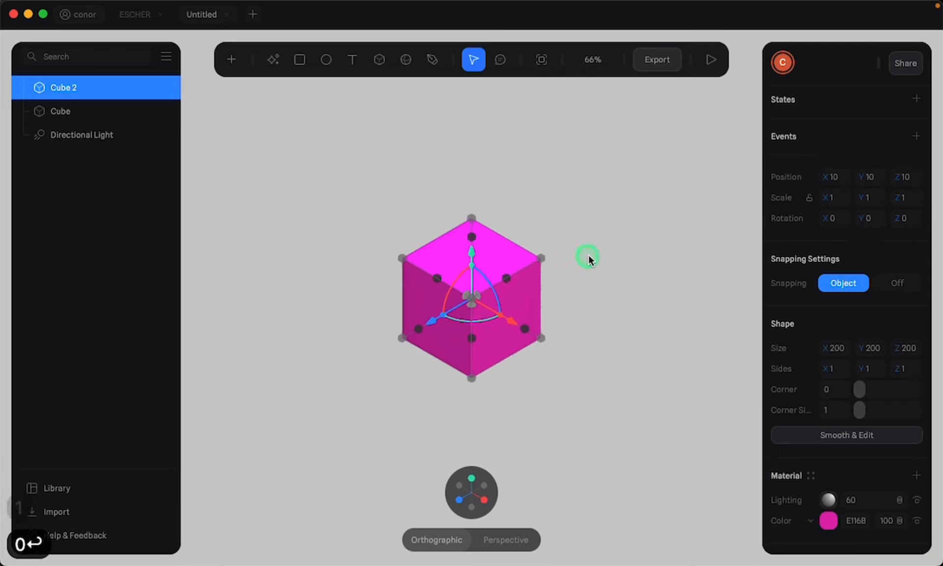
# Select both cubes and combine them with a Boolean subtraction to form an open corner of two walls and a floor.
pyautogui.moveTo(590, 259); pyautogui.dragTo(538, 260)
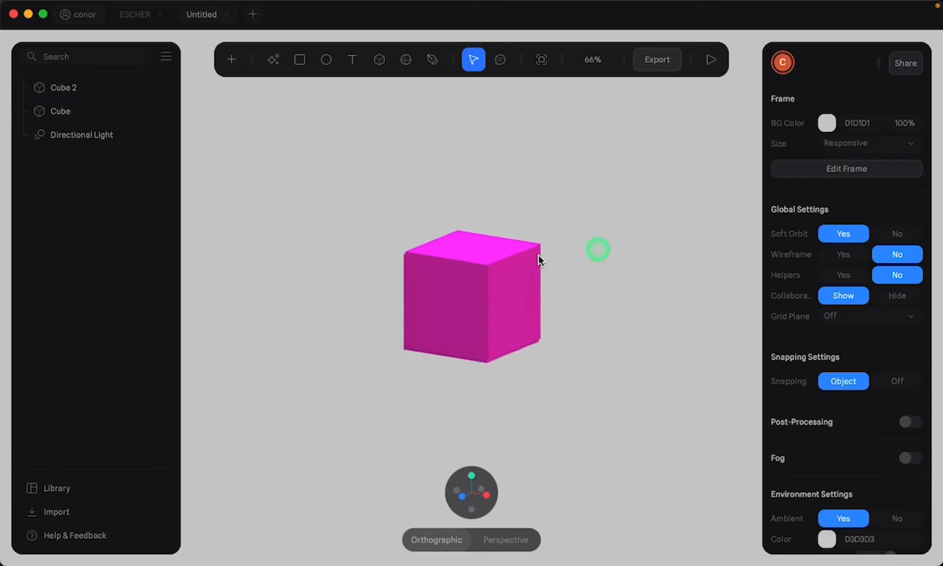
pyautogui.moveTo(342, 186); pyautogui.dragTo(545, 349)
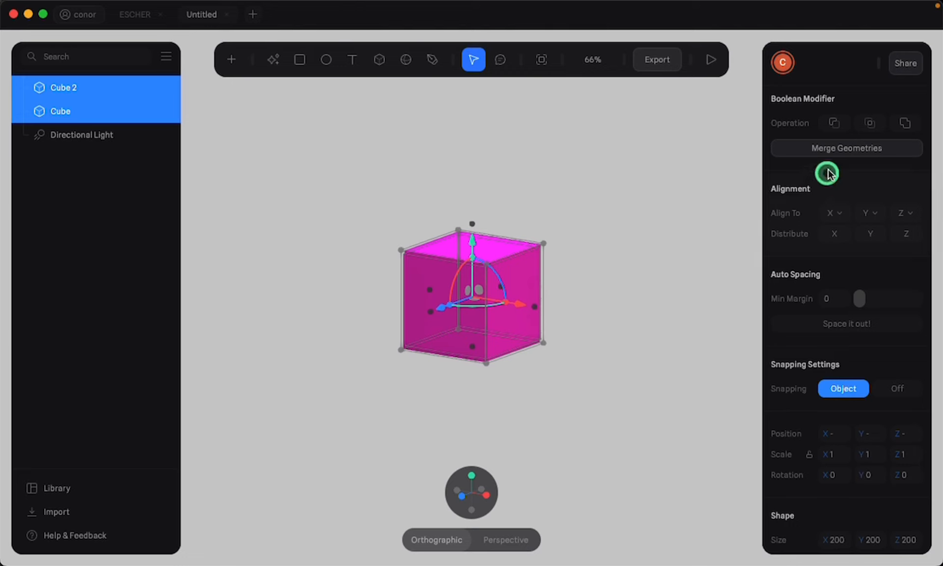
pyautogui.click(835, 121)
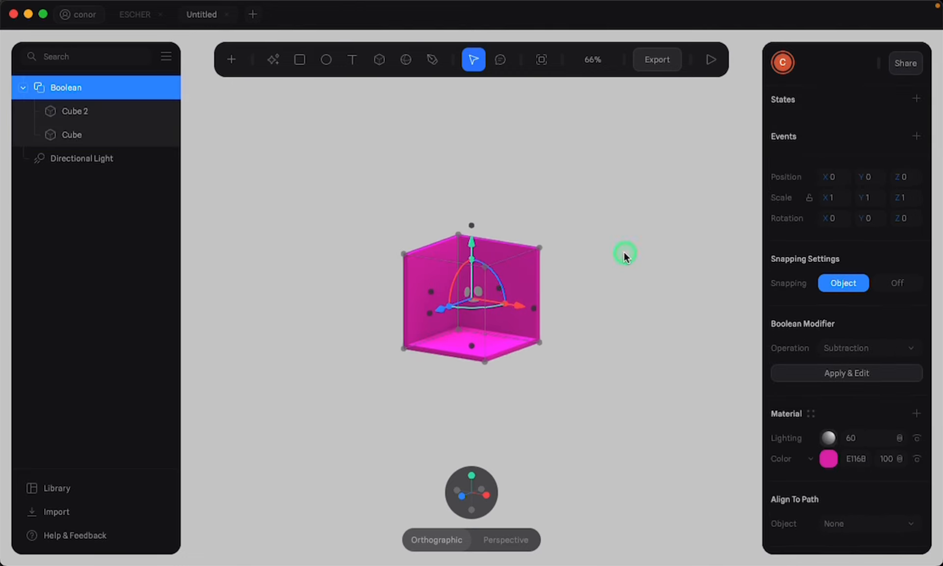
pyautogui.moveTo(624, 255); pyautogui.dragTo(650, 221)
pyautogui.scroll(3, 575, 257)
pyautogui.scroll(2, 576, 258)
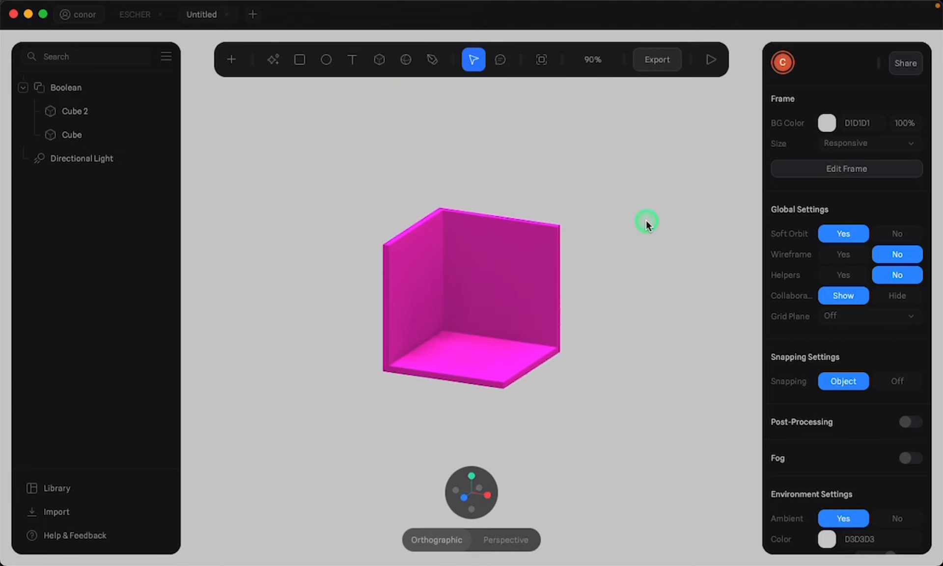
# Collapse the Boolean object in the layer list and duplicate it.
pyautogui.click(438, 302)
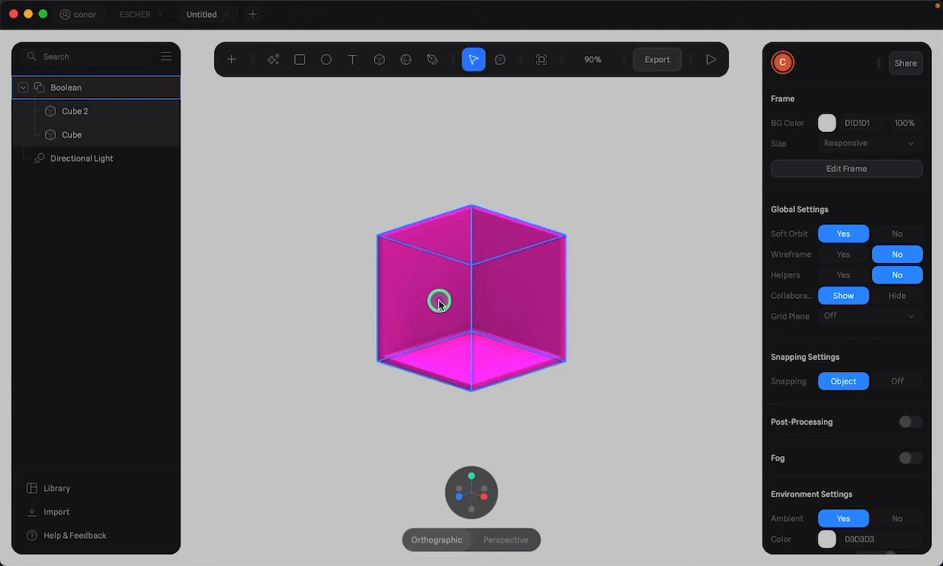
pyautogui.click(51, 183)
pyautogui.click(17, 89)
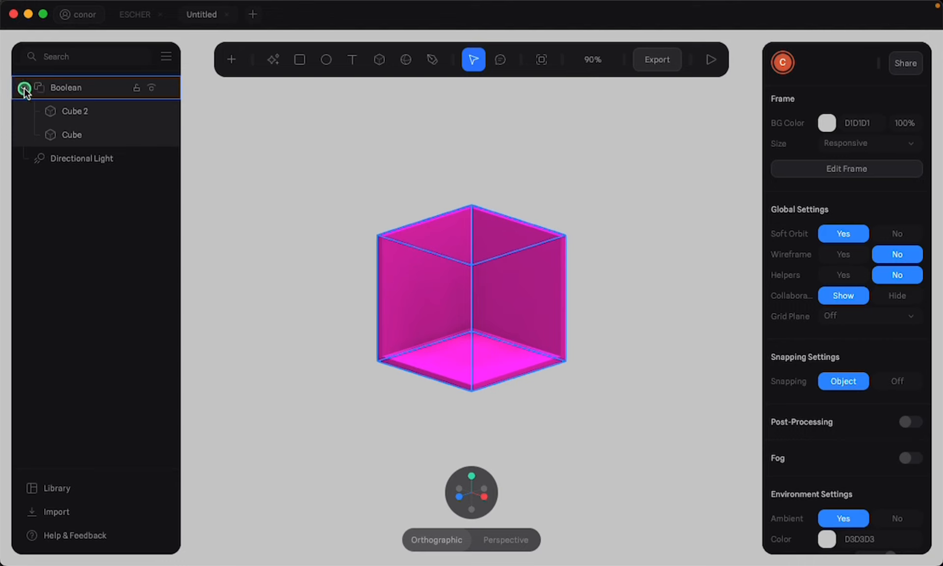
pyautogui.click(23, 89)
pyautogui.rightClick(71, 89)
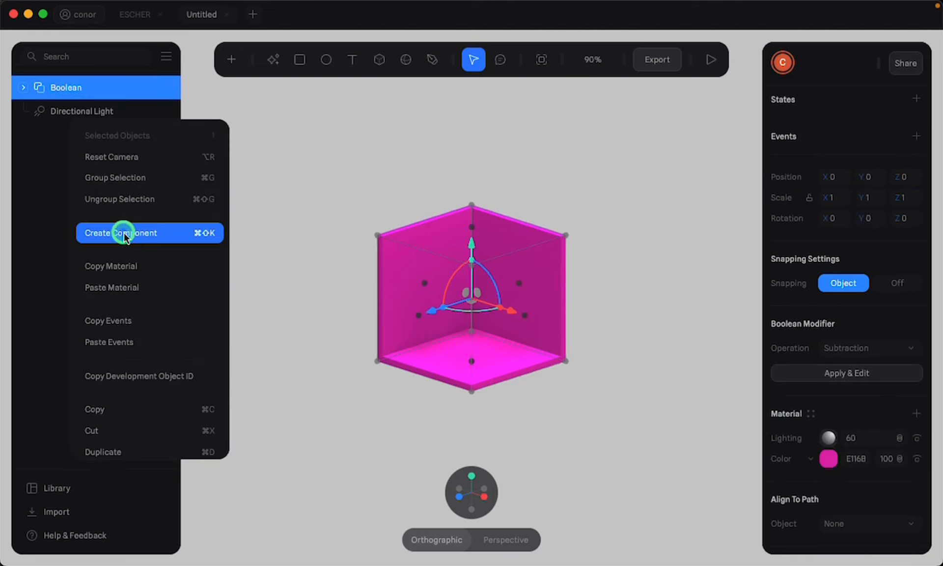
pyautogui.click(114, 450)
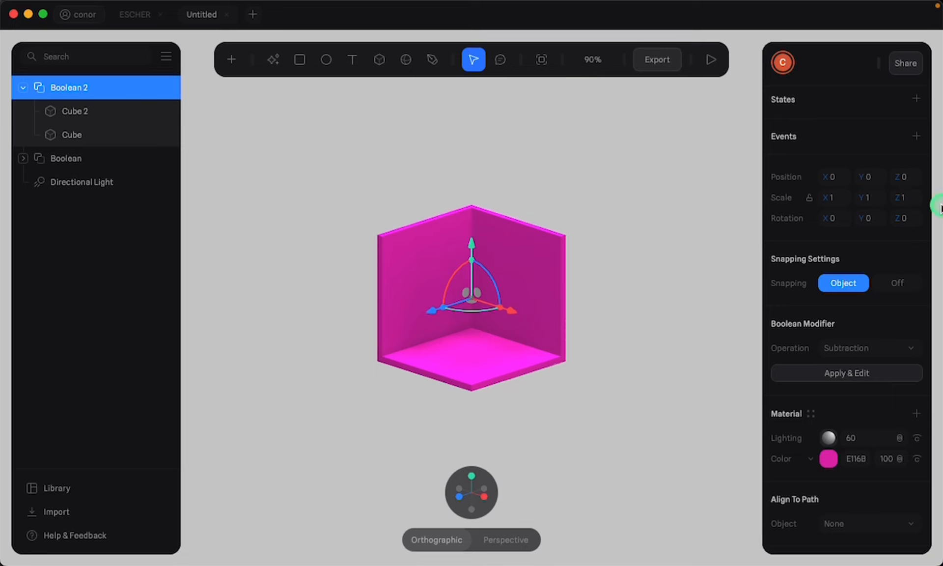
# Move the duplicated room corner, Boolean 2, to position X -200 and Y 200.
pyautogui.click(843, 177)
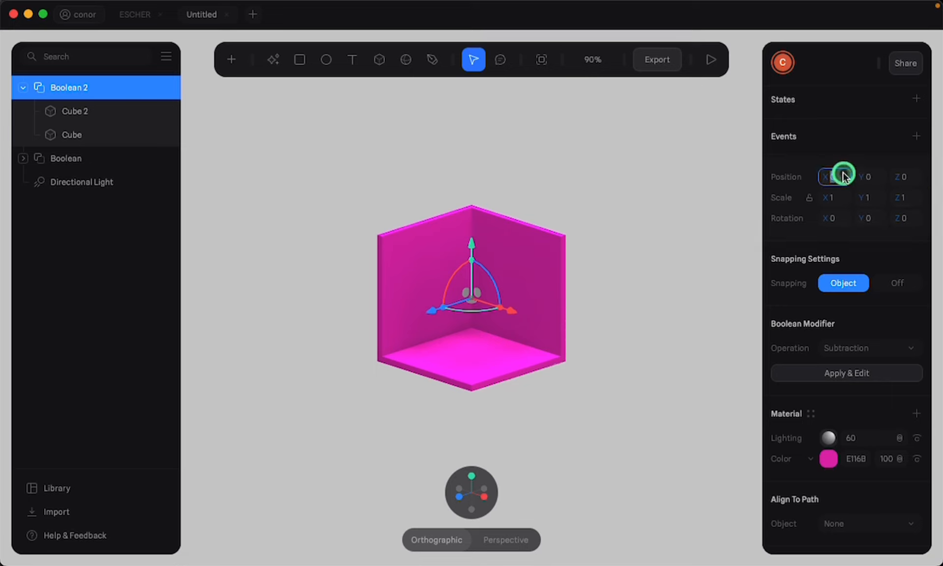
pyautogui.press('Return')
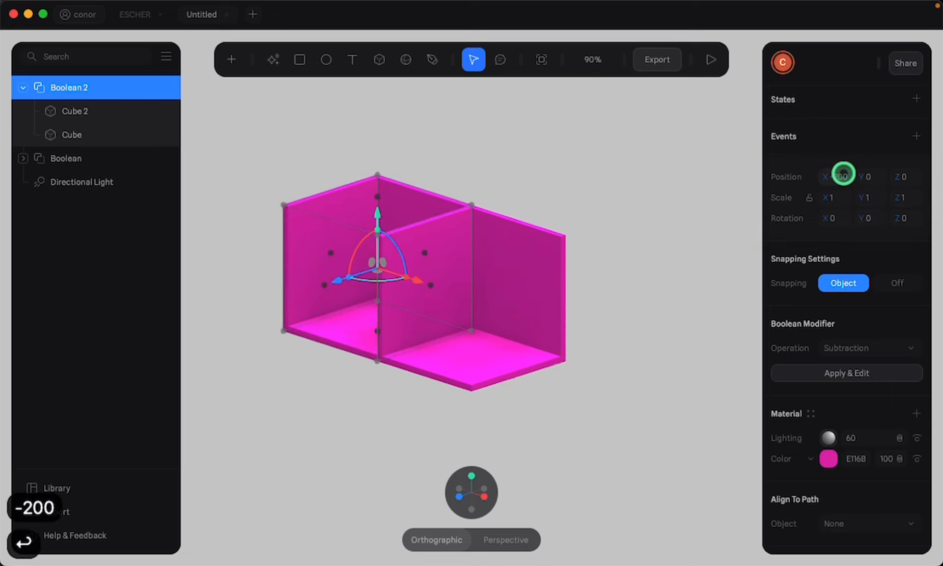
pyautogui.click(880, 176)
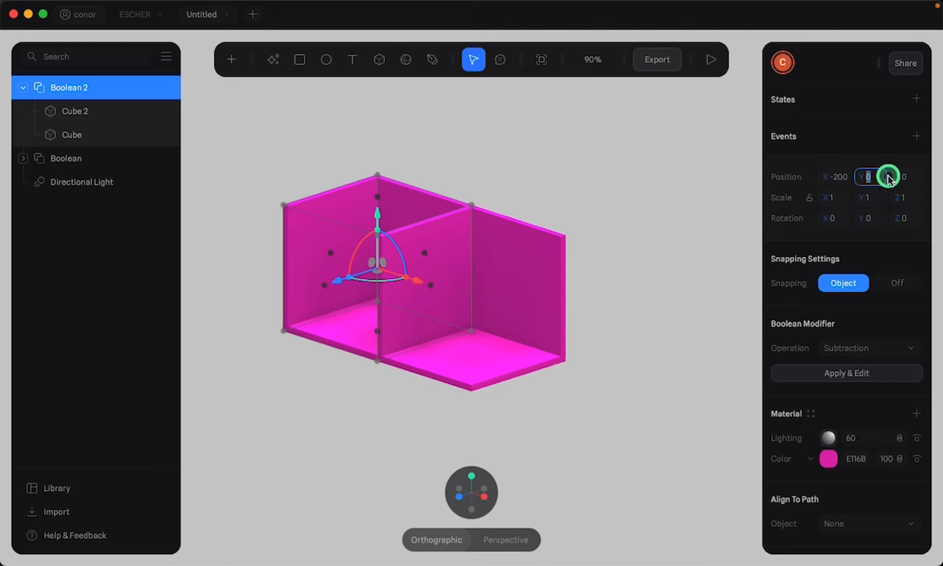
pyautogui.write('200')
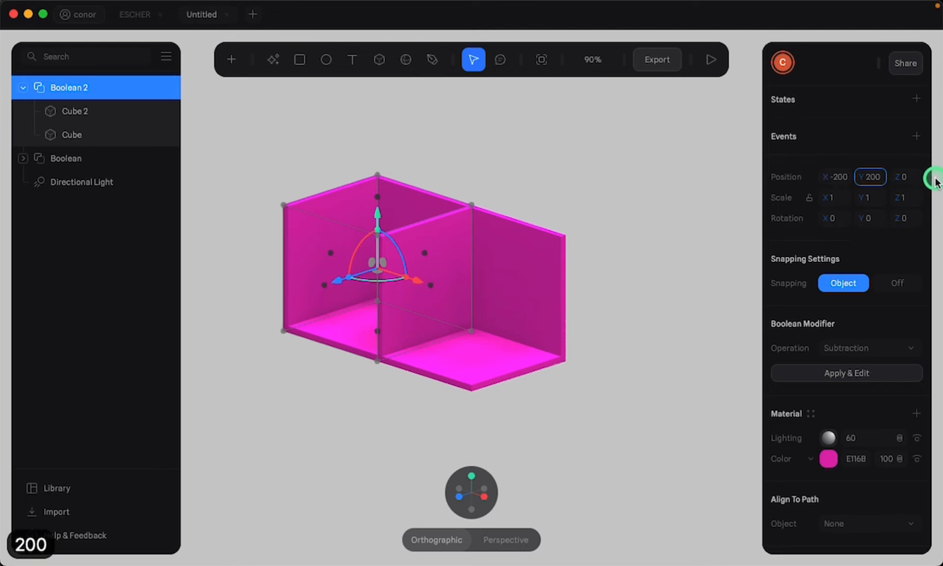
pyautogui.press('Return')
pyautogui.click(565, 182)
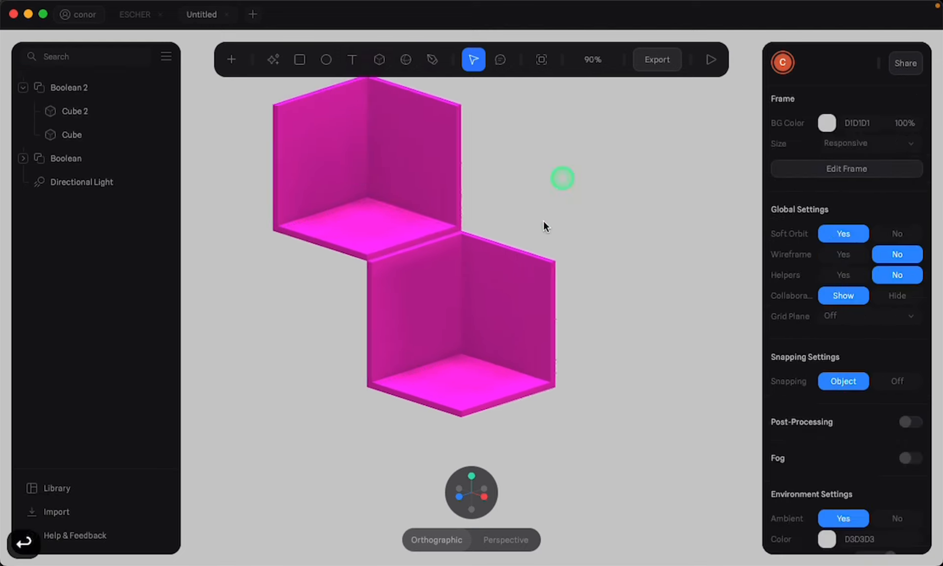
# Collapse Boolean 2 in the layer list and make another duplicate of the original Boolean room corner.
pyautogui.click(360, 233)
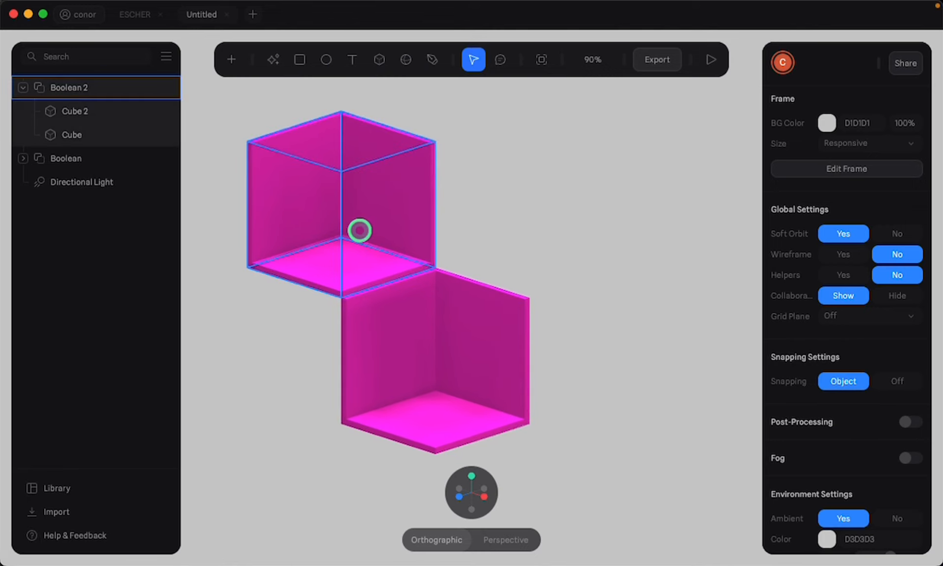
pyautogui.click(25, 88)
pyautogui.click(54, 111)
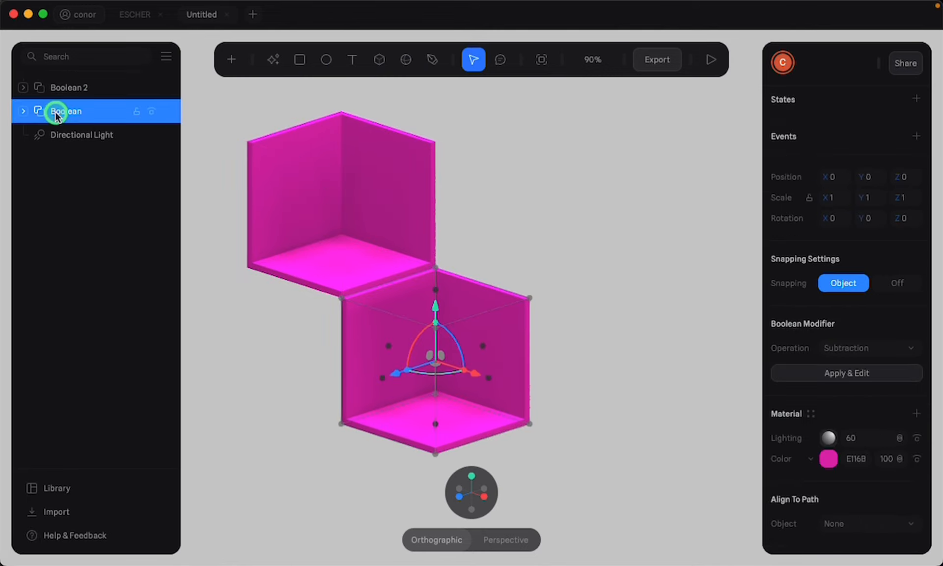
pyautogui.rightClick(57, 143)
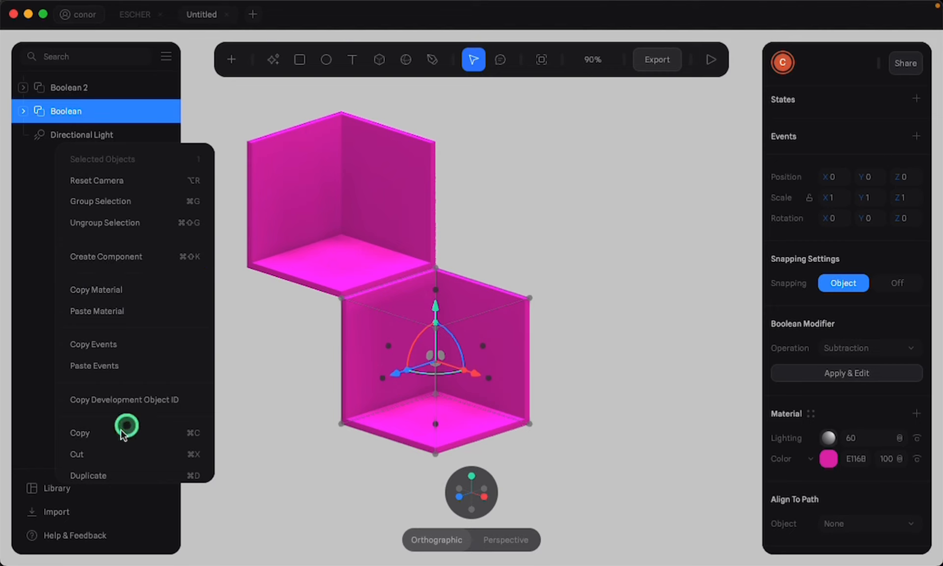
pyautogui.click(91, 475)
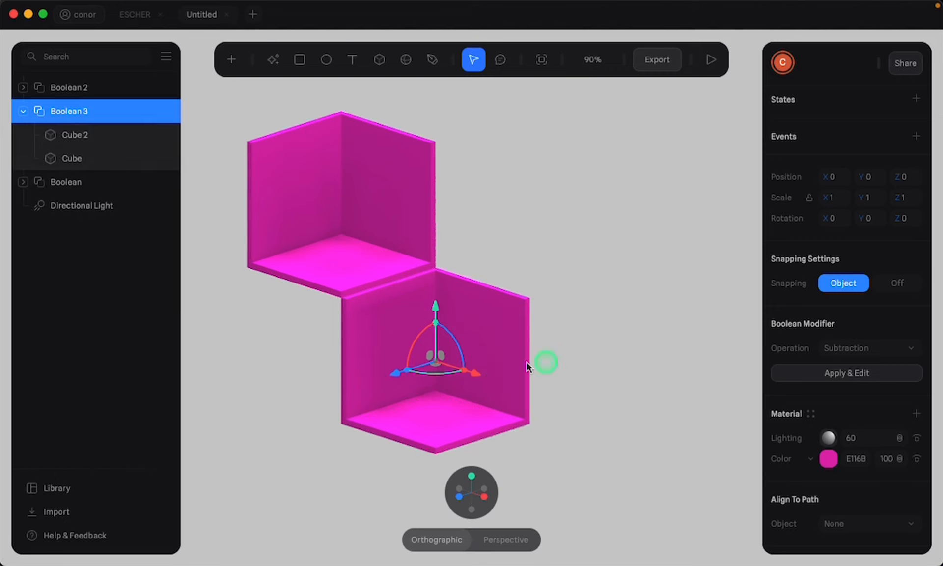
# Collapse Boolean 3 in the layer list and move this room corner to position Y 200 and Z -200.
pyautogui.click(24, 113)
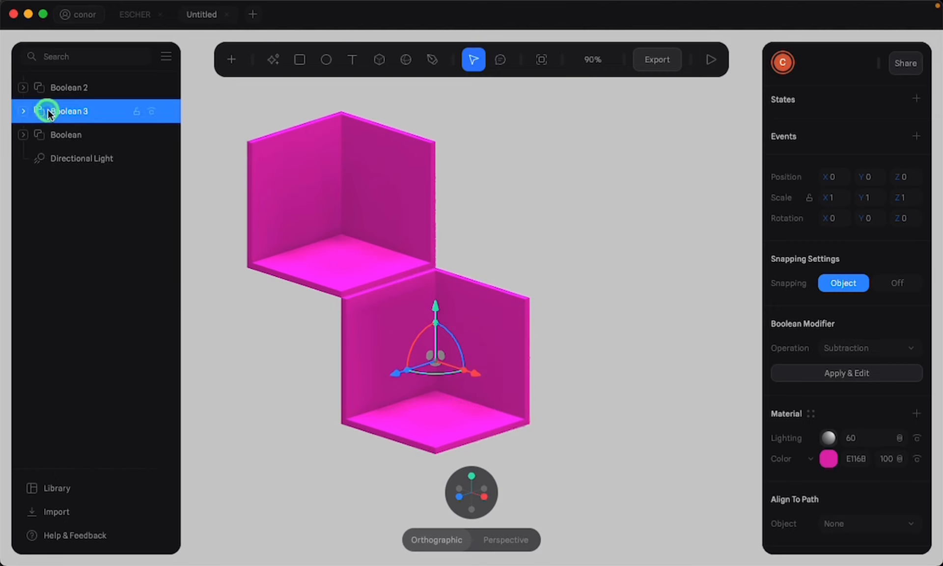
pyautogui.moveTo(73, 122)
pyautogui.mouseDown()
pyautogui.moveTo(144, 142)
pyautogui.moveTo(84, 114)
pyautogui.mouseUp()
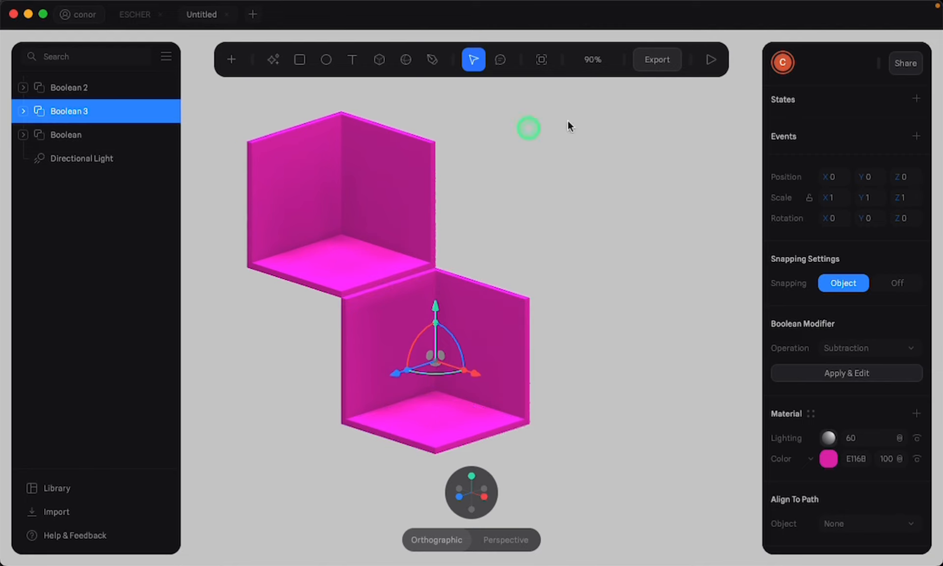
pyautogui.click(881, 178)
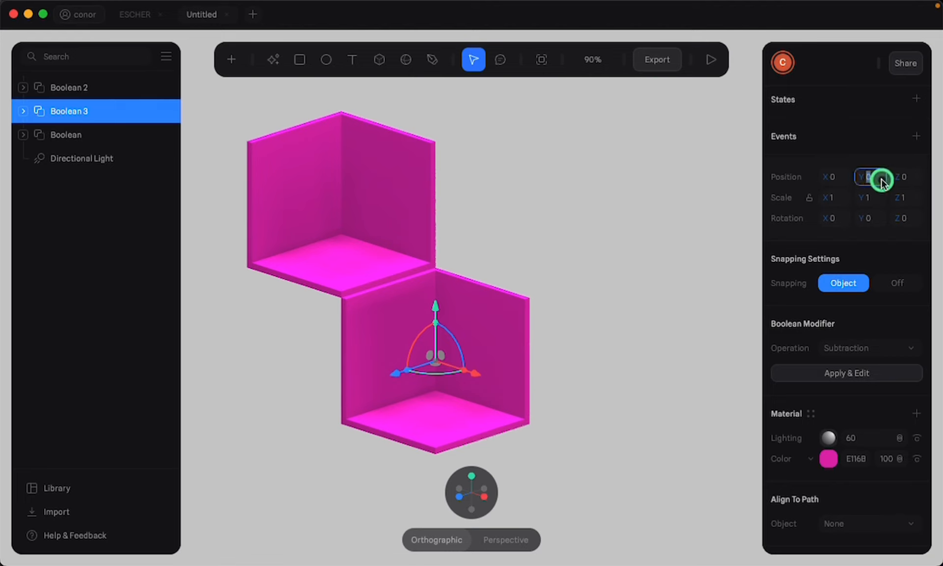
pyautogui.write('200')
pyautogui.click(909, 177)
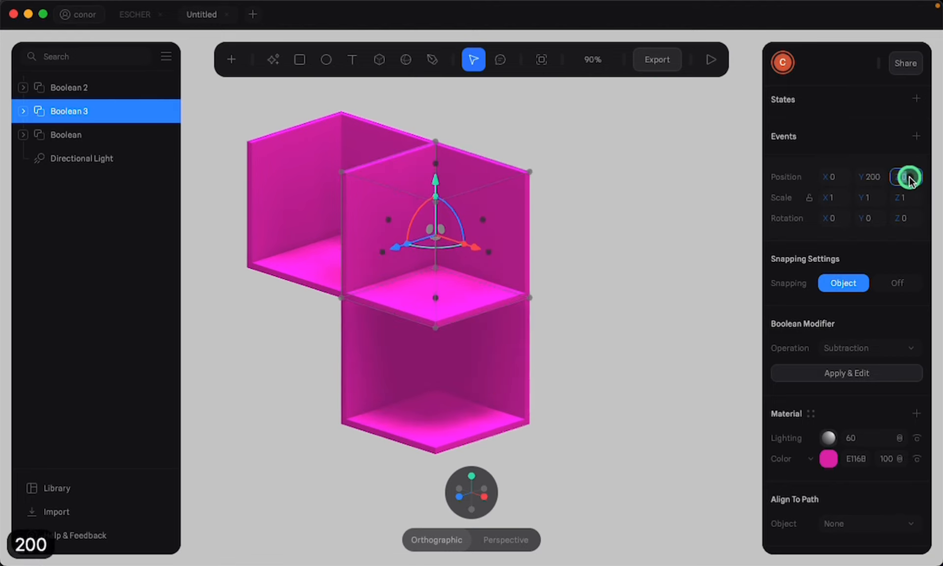
pyautogui.write('-200')
pyautogui.press('Return')
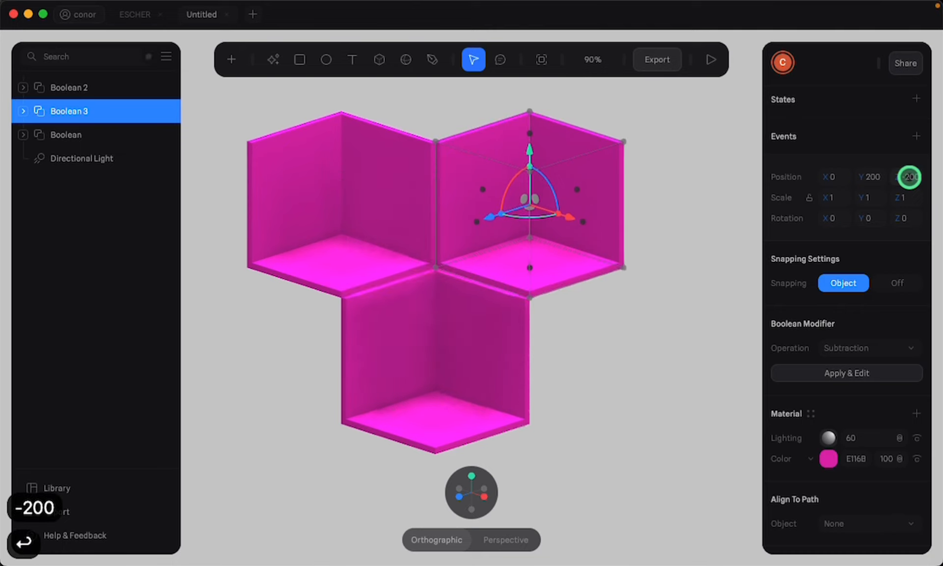
pyautogui.click(610, 328)
# Change the material color of the room corner Boolean 3 to green, RGB(63, 165, 34).
pyautogui.click(555, 229)
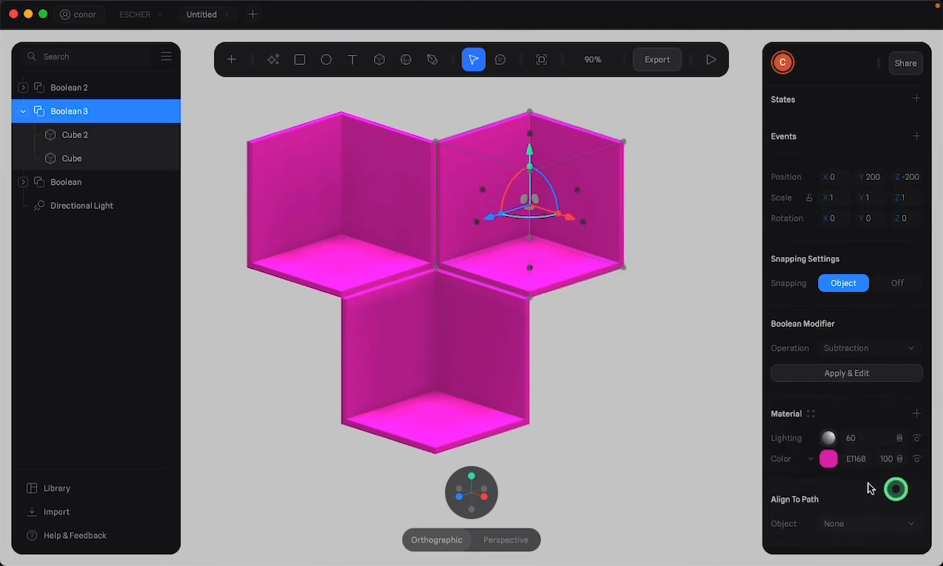
pyautogui.click(828, 459)
pyautogui.scroll(-5, 884, 496)
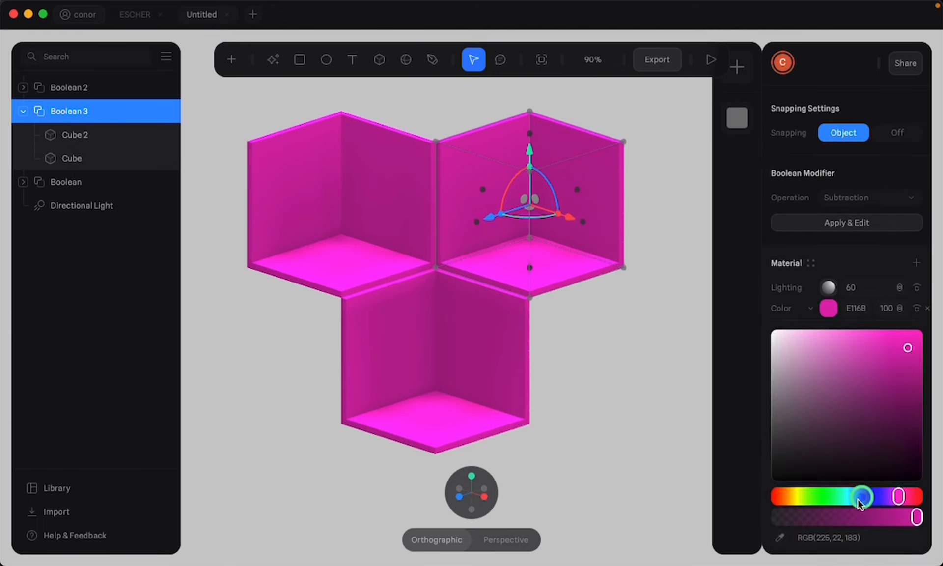
pyautogui.click(818, 496)
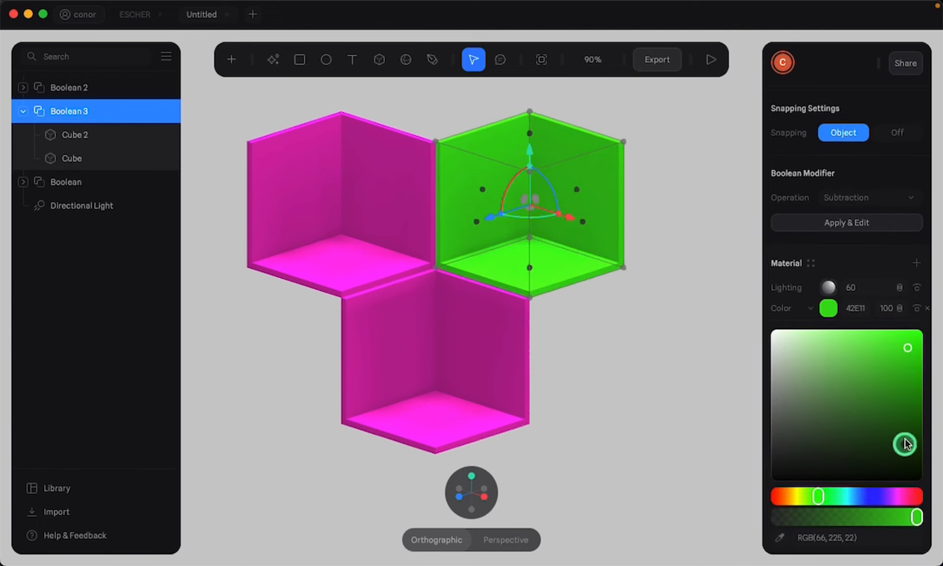
pyautogui.moveTo(906, 444); pyautogui.dragTo(891, 384)
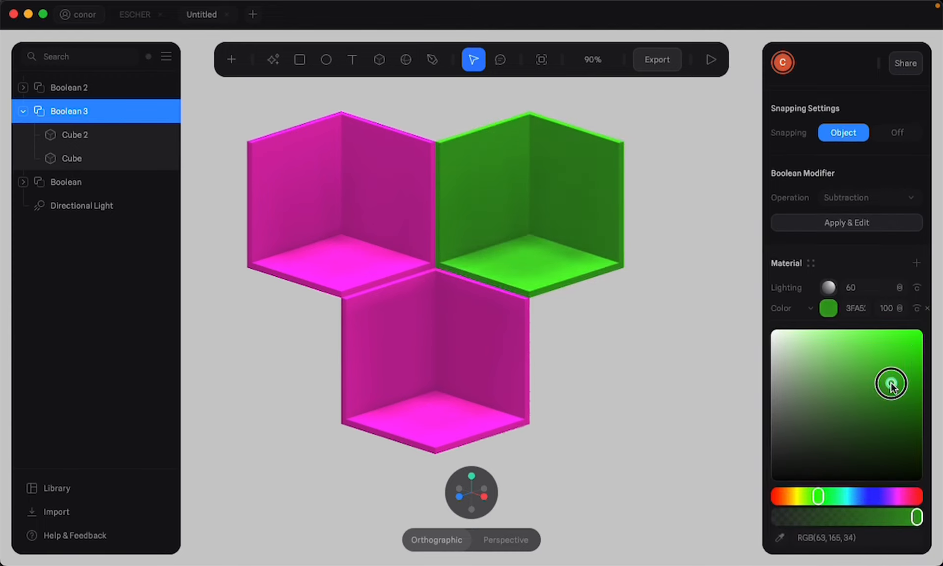
pyautogui.click(827, 310)
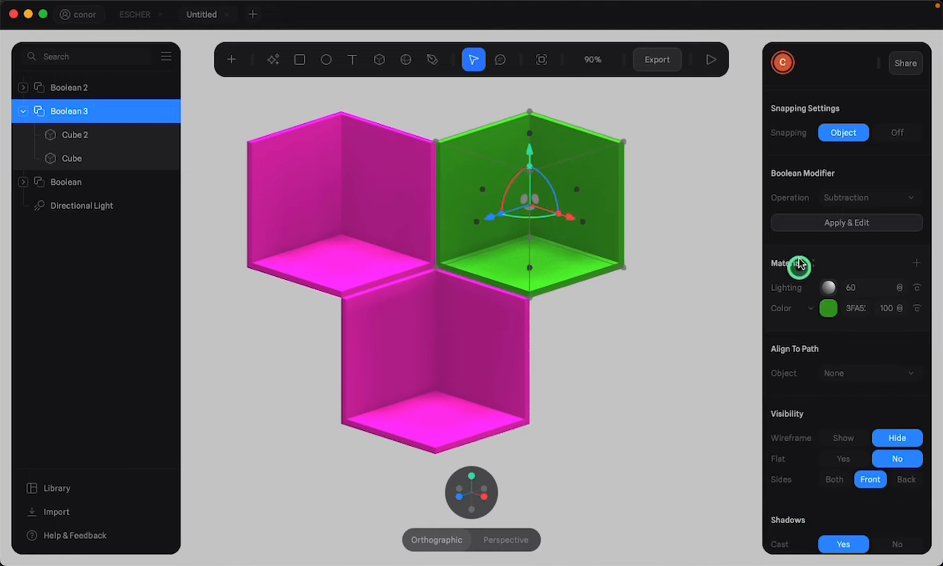
pyautogui.scroll(3, 818, 232)
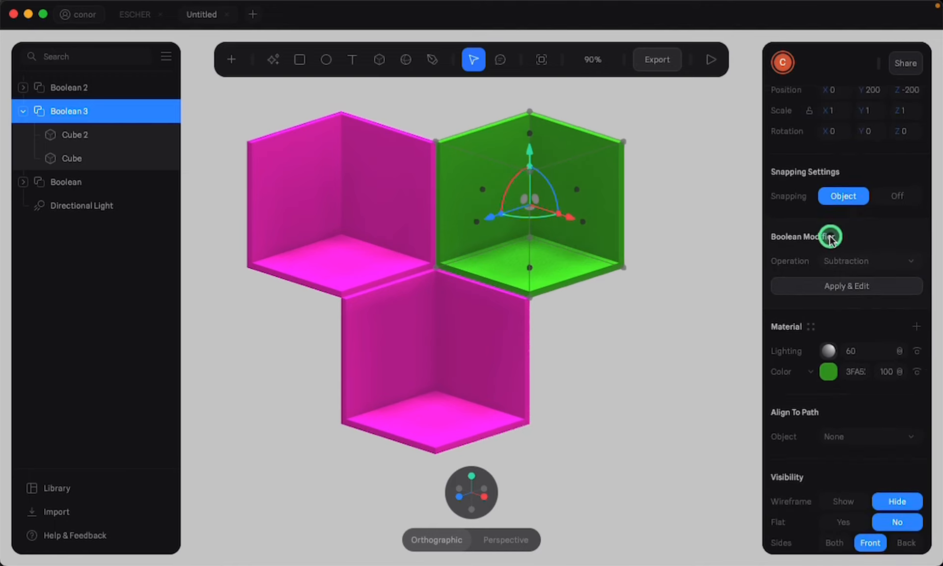
pyautogui.scroll(3, 831, 238)
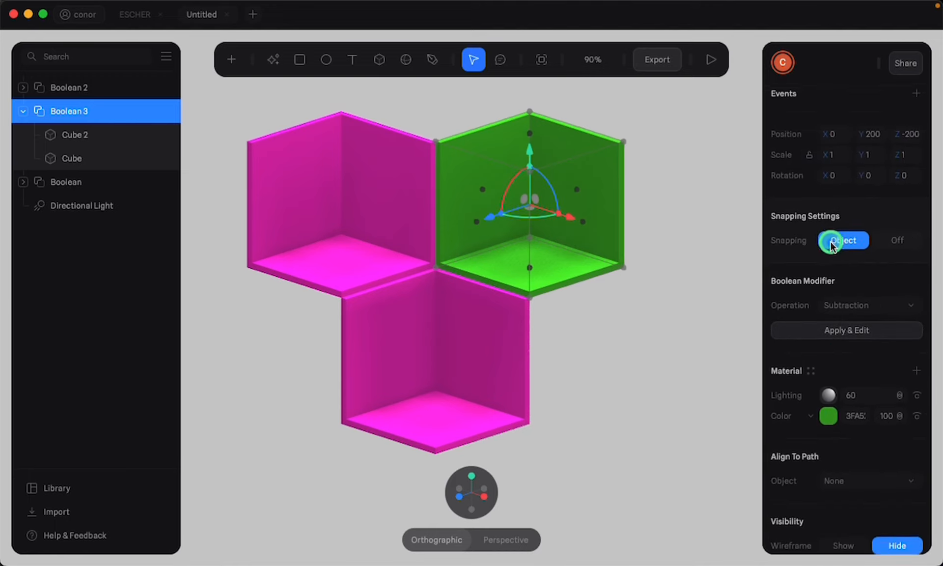
# Change the material color of the room corner Boolean 2 to orange, RGB(224, 143, 73).
pyautogui.click(335, 227)
pyautogui.click(827, 442)
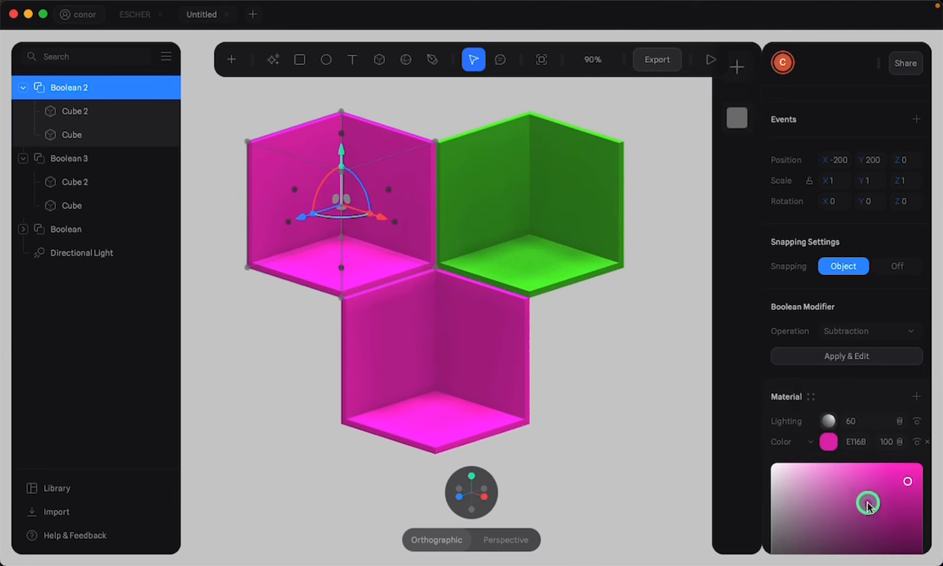
pyautogui.scroll(-5, 867, 505)
pyautogui.click(787, 364)
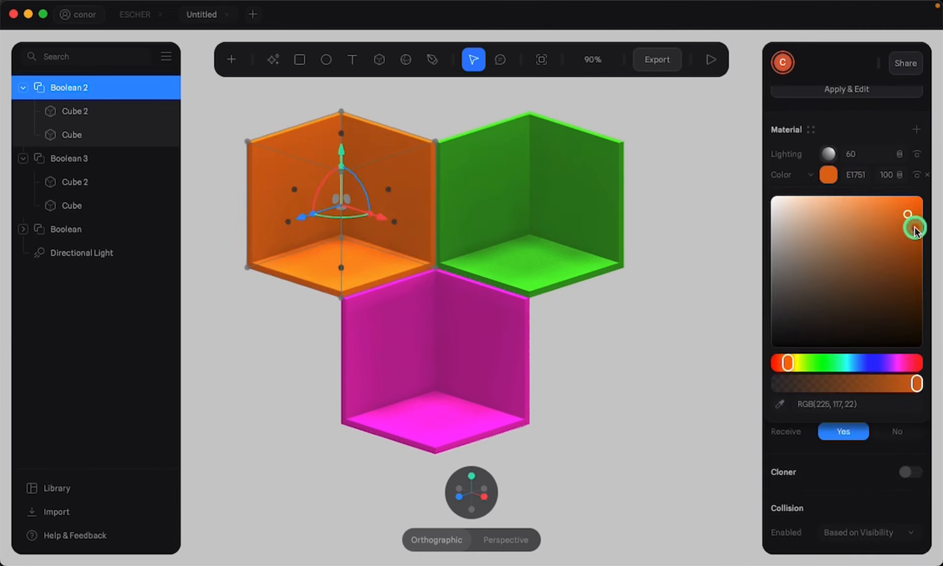
pyautogui.moveTo(908, 214); pyautogui.dragTo(873, 215)
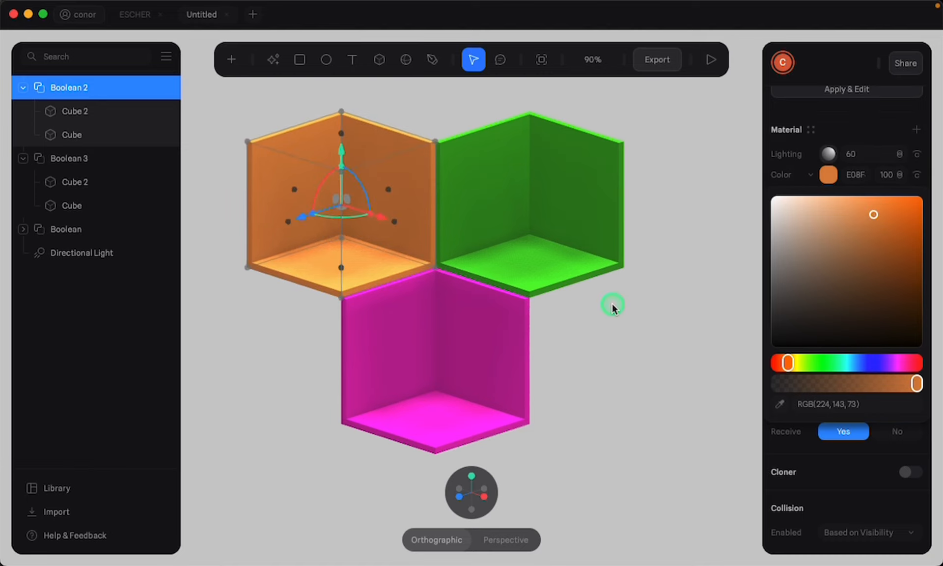
pyautogui.moveTo(612, 304); pyautogui.dragTo(642, 319, button='middle')
pyautogui.click(644, 344)
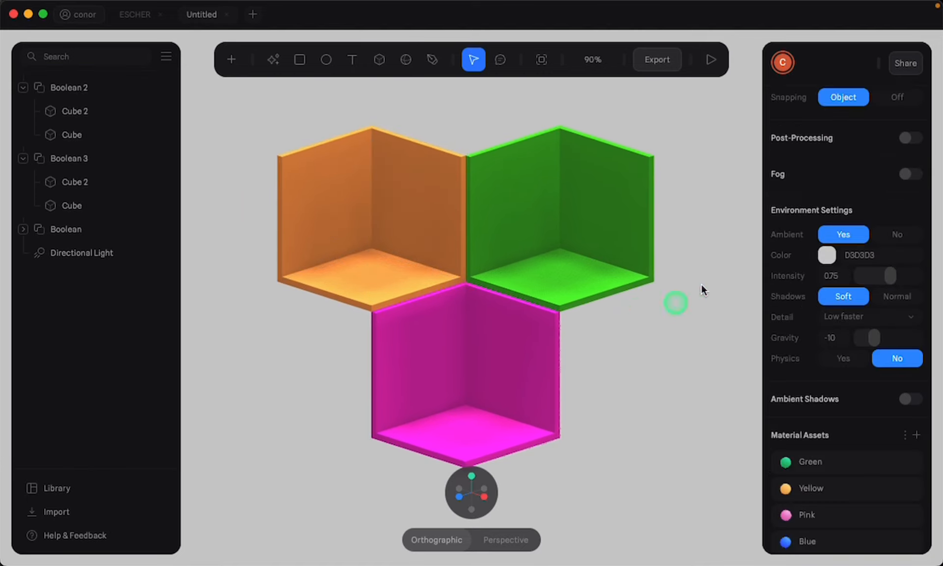
# Set the frame's background color to the dark gray 191919.
pyautogui.scroll(7, 906, 179)
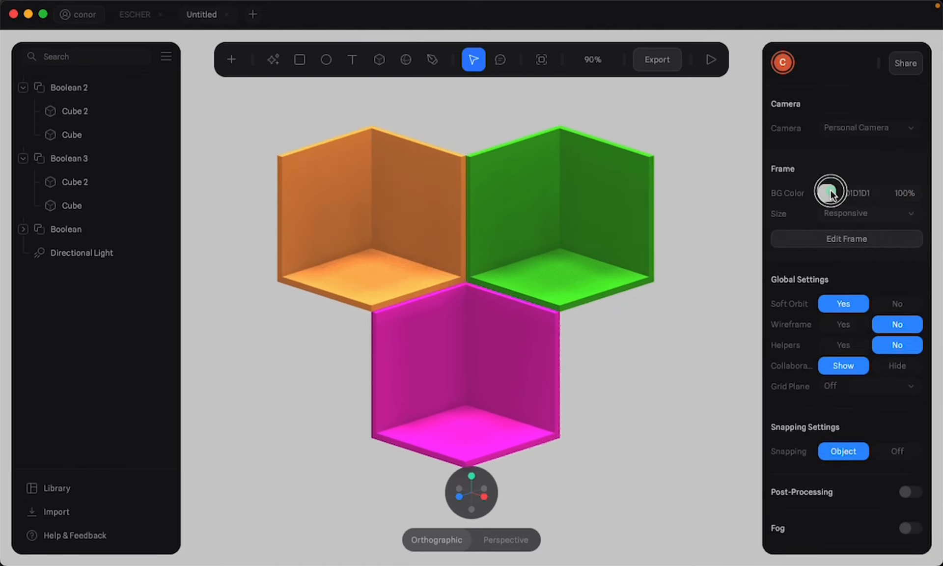
pyautogui.click(829, 193)
pyautogui.moveTo(795, 339); pyautogui.dragTo(751, 350)
pyautogui.click(659, 378)
pyautogui.moveTo(655, 380); pyautogui.dragTo(608, 377, button='middle')
# Collapse the Boolean objects in the layer list, then select all three room corners and duplicate them together.
pyautogui.click(27, 89)
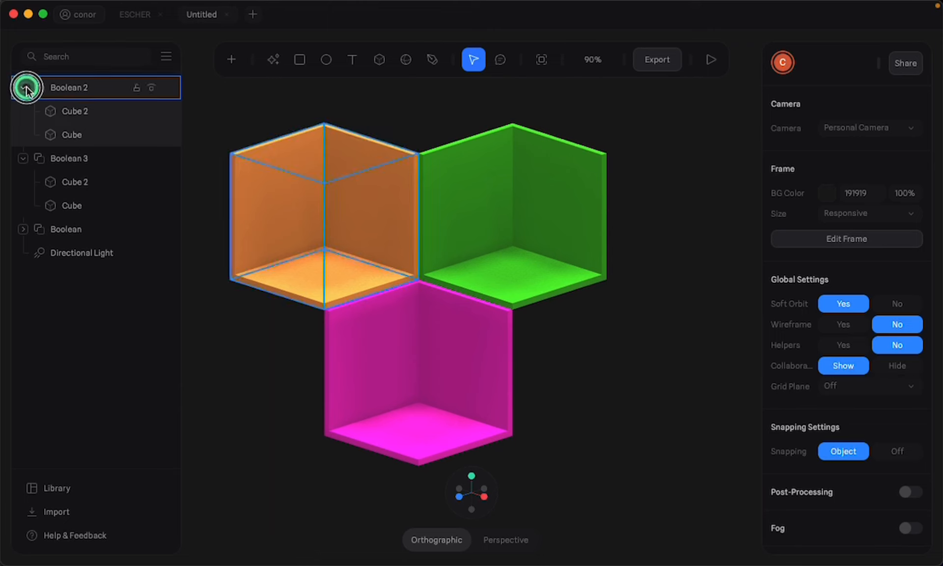
pyautogui.click(22, 111)
pyautogui.click(209, 99)
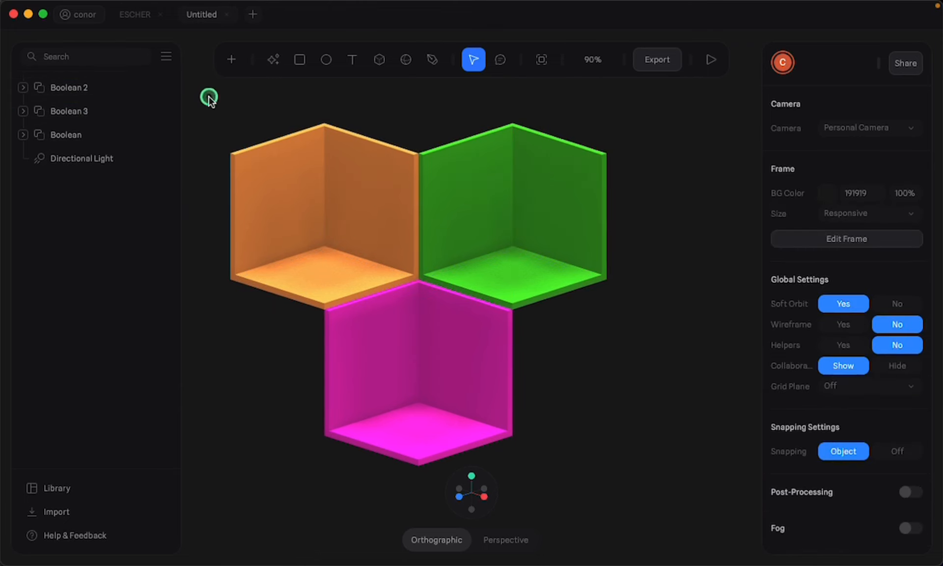
pyautogui.moveTo(208, 98); pyautogui.dragTo(626, 446)
pyautogui.rightClick(421, 352)
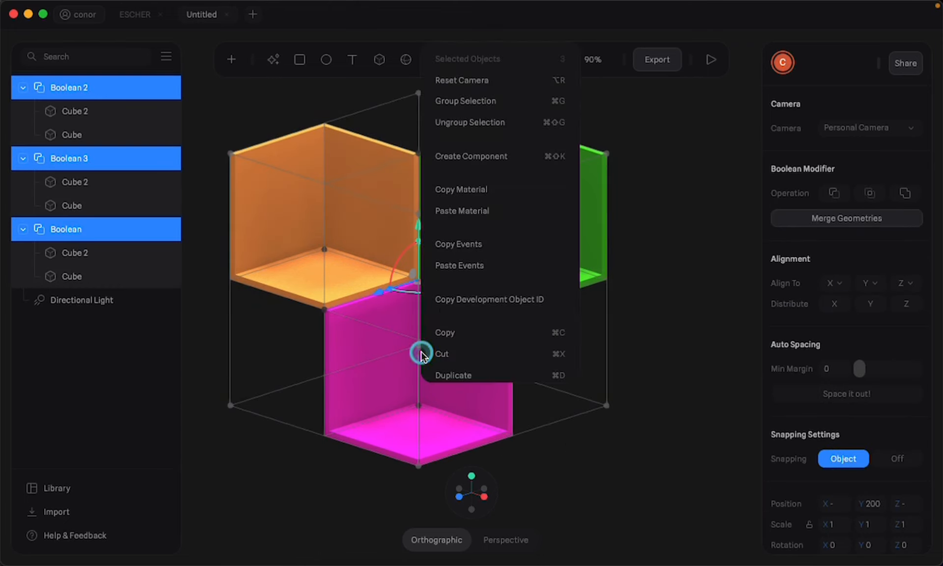
pyautogui.click(455, 375)
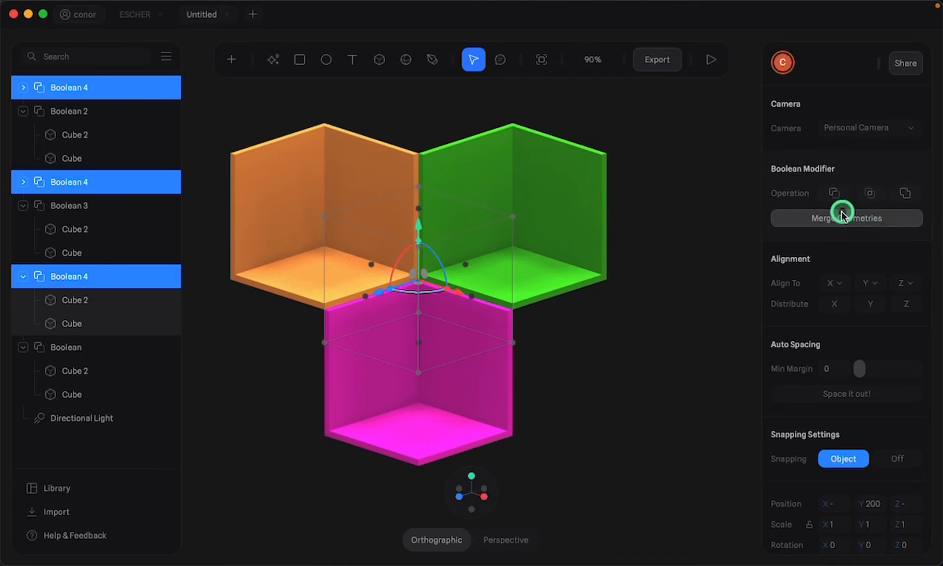
# Try to move the three duplicated room corners to position X -300, Y 500 and Z -300.
pyautogui.click(835, 503)
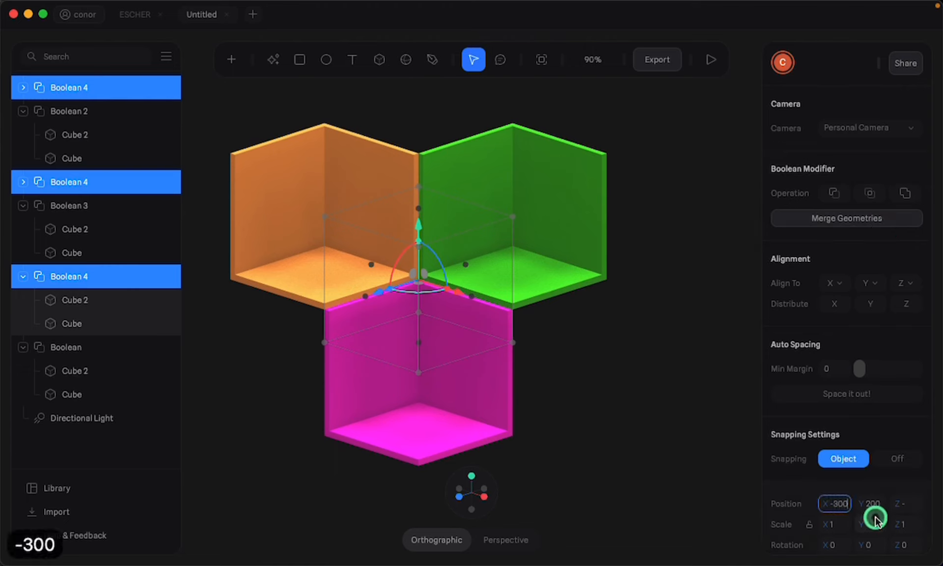
pyautogui.click(872, 505)
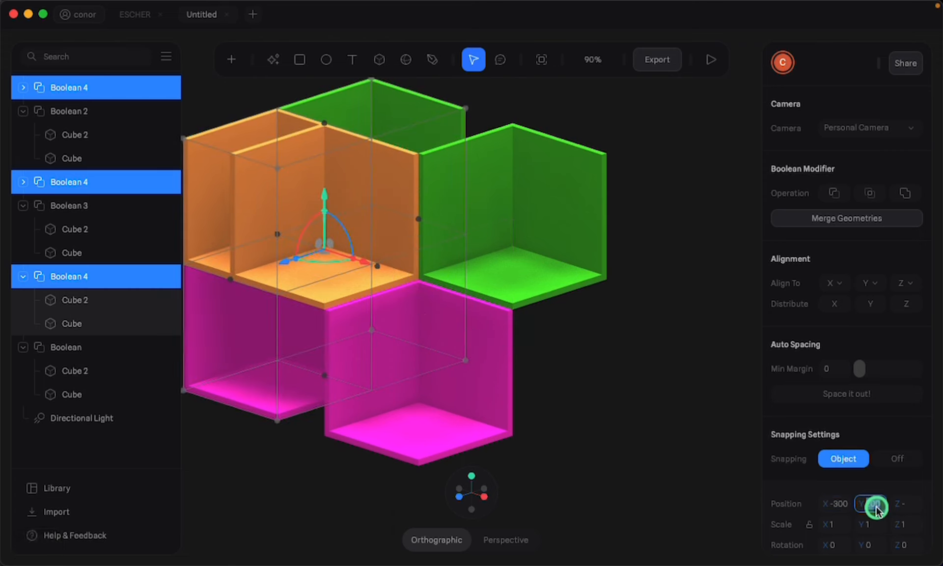
pyautogui.write('500')
pyautogui.press('Return')
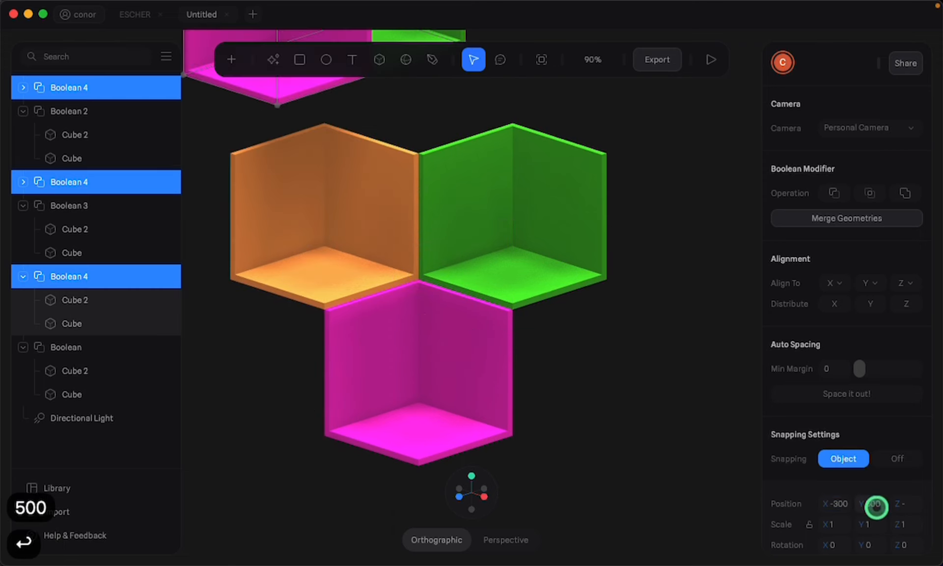
pyautogui.click(898, 512)
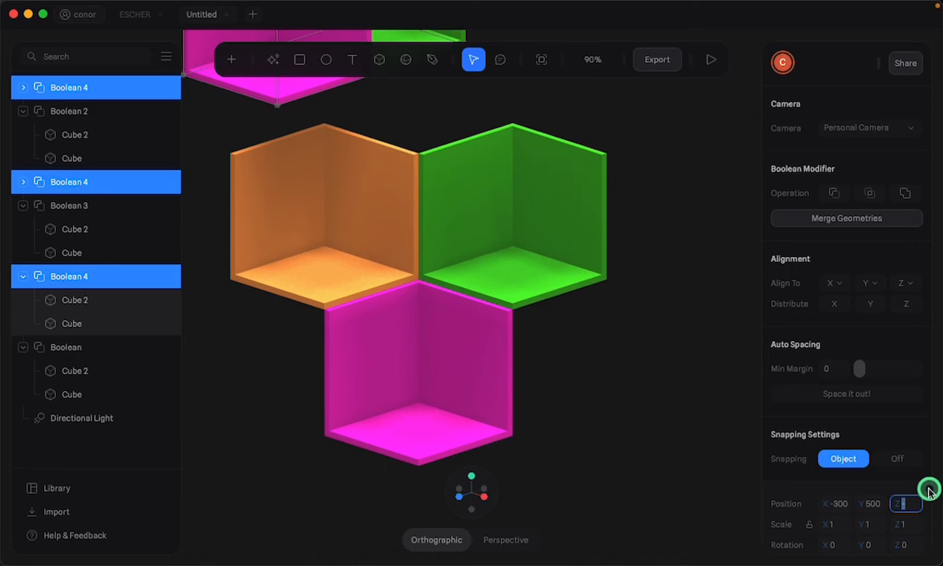
pyautogui.write('-300')
pyautogui.press('Return')
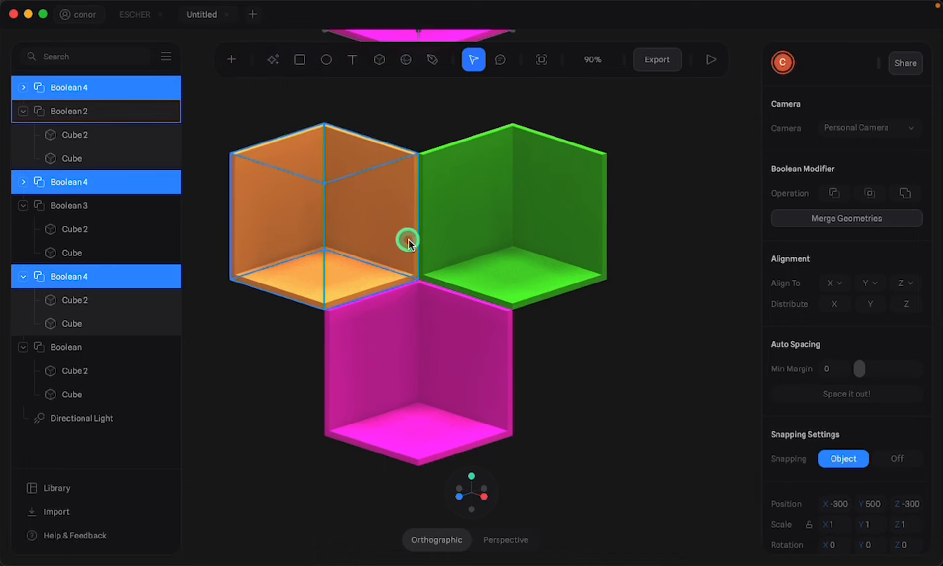
# Undo the position changes and the duplication of the three room corners.
pyautogui.scroll(-5, 463, 265)
pyautogui.scroll(-3, 441, 235)
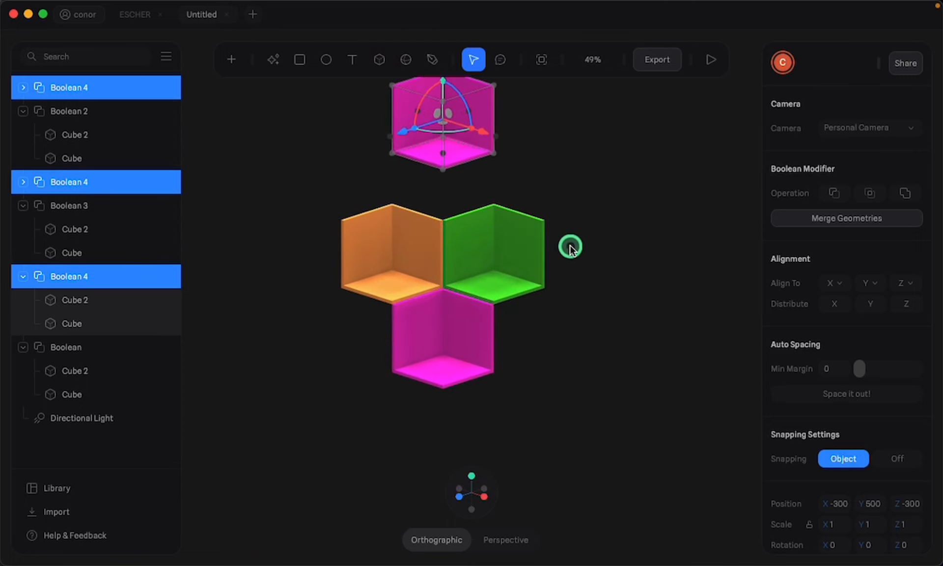
pyautogui.click(619, 257)
pyautogui.press('super+z')
pyautogui.press('super+z')
pyautogui.press('super+z')
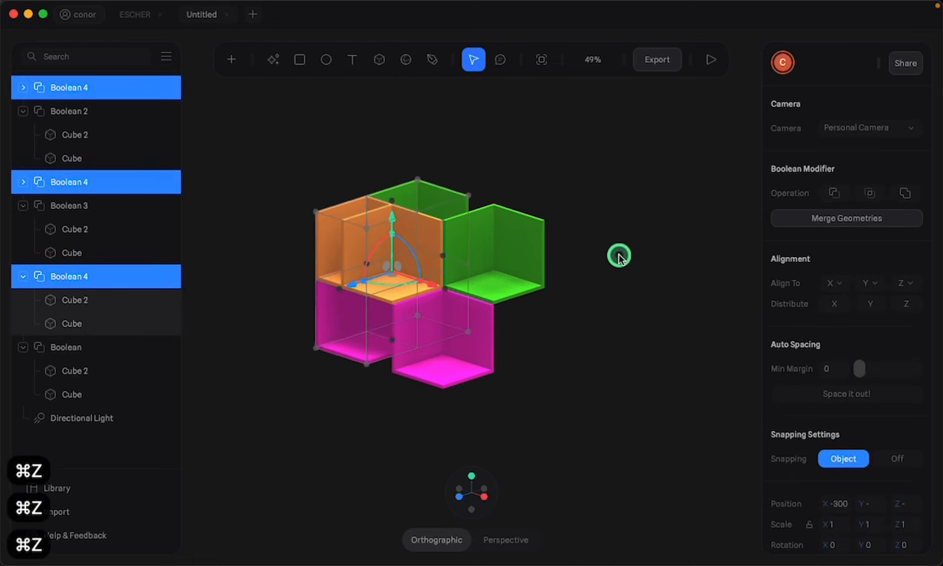
pyautogui.press('super+z')
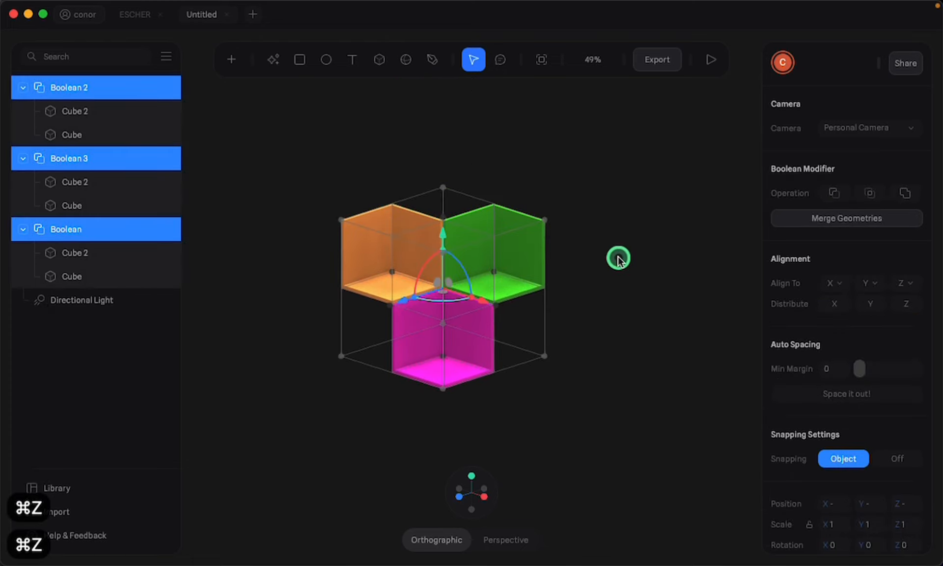
# Select the orange, green and pink room corners, group them, and collapse the group in the layer list.
pyautogui.click(260, 266)
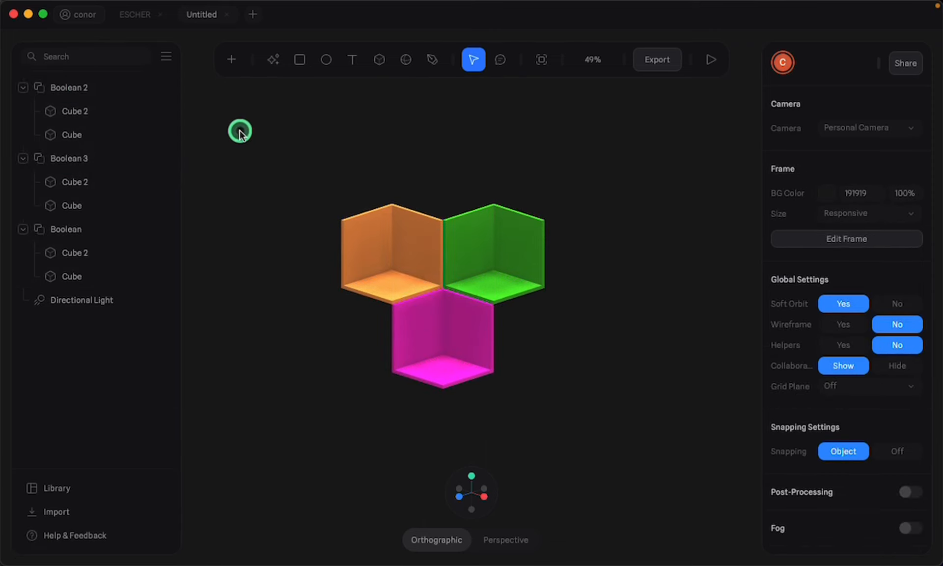
pyautogui.moveTo(267, 139); pyautogui.dragTo(620, 436)
pyautogui.rightClick(448, 319)
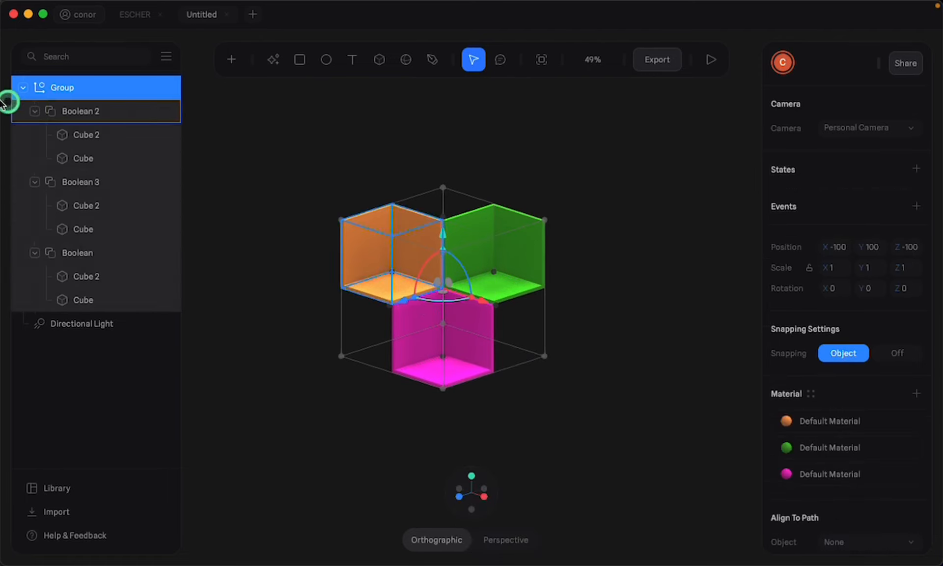
pyautogui.click(22, 87)
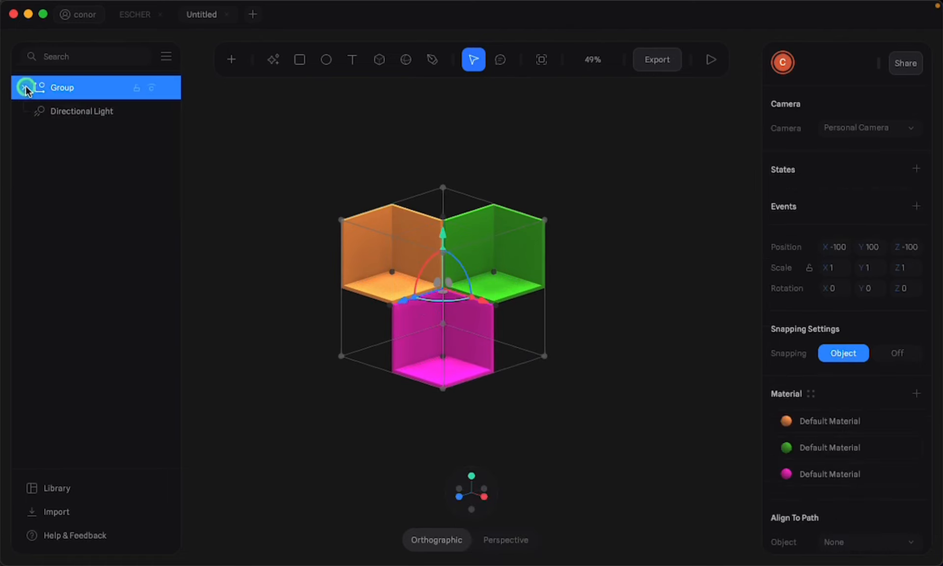
pyautogui.click(370, 161)
# Select the group of three room corners, collapse it in the layer list, and duplicate it.
pyautogui.scroll(3, 378, 181)
pyautogui.moveTo(409, 148); pyautogui.dragTo(424, 187, button='middle')
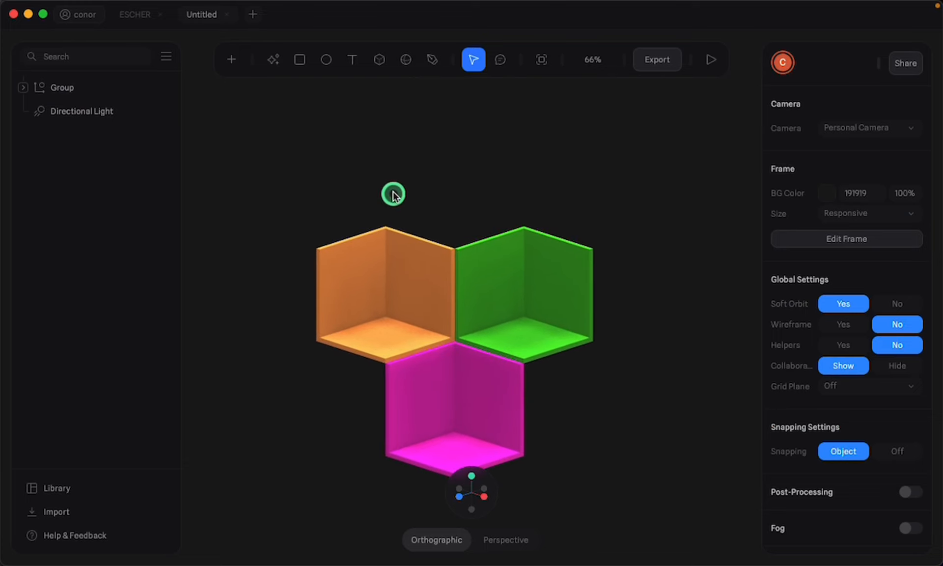
pyautogui.moveTo(271, 161); pyautogui.dragTo(607, 385)
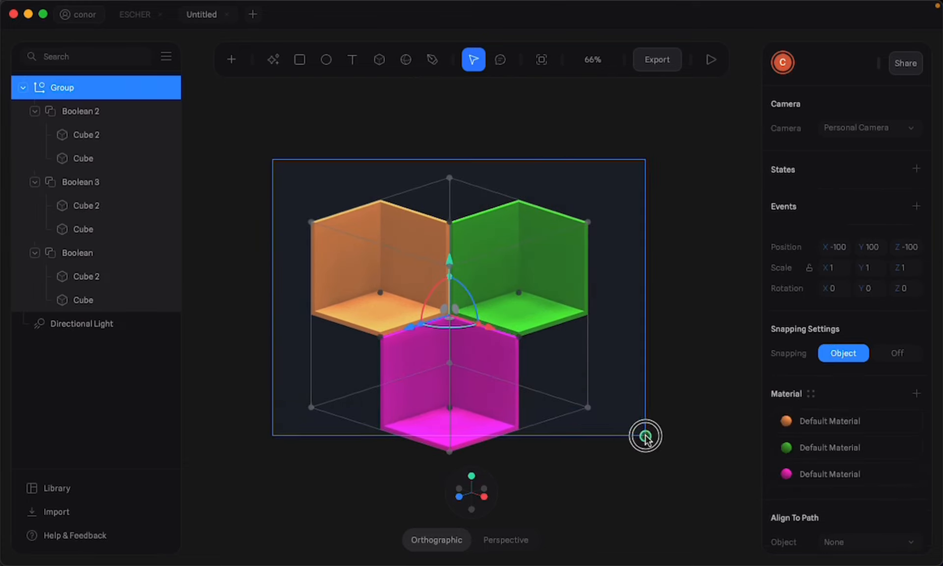
pyautogui.click(24, 87)
pyautogui.rightClick(59, 88)
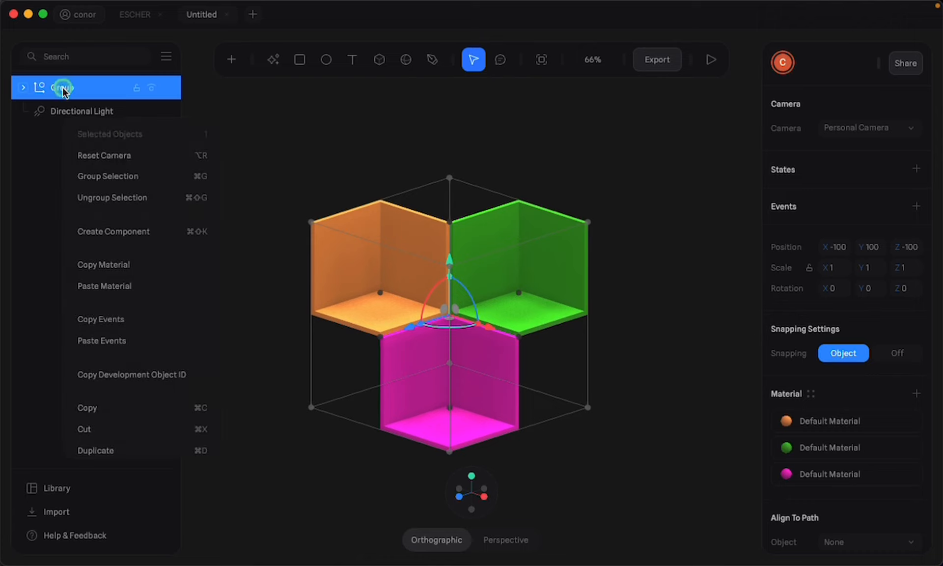
pyautogui.scroll(-2, 138, 320)
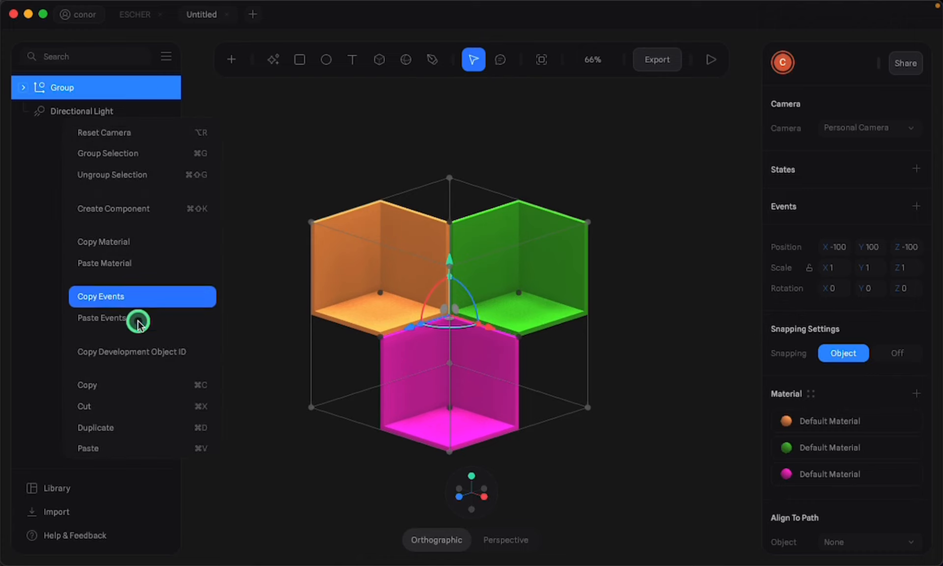
pyautogui.click(116, 413)
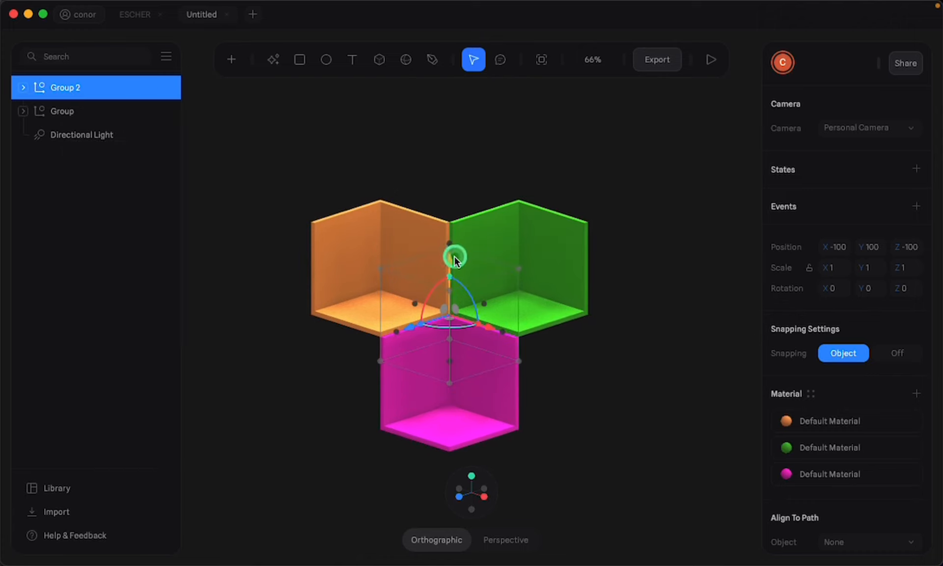
# Move the duplicated group along all three axes to stack it directly above the original, at about X -510, Y 396, Z -501.
pyautogui.moveTo(454, 259); pyautogui.dragTo(450, 169)
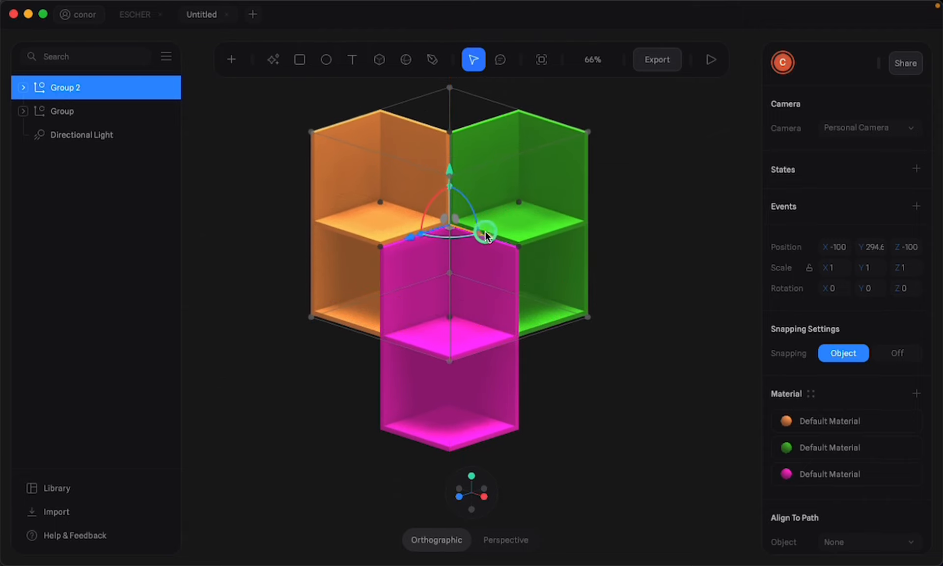
pyautogui.moveTo(485, 235); pyautogui.dragTo(347, 193)
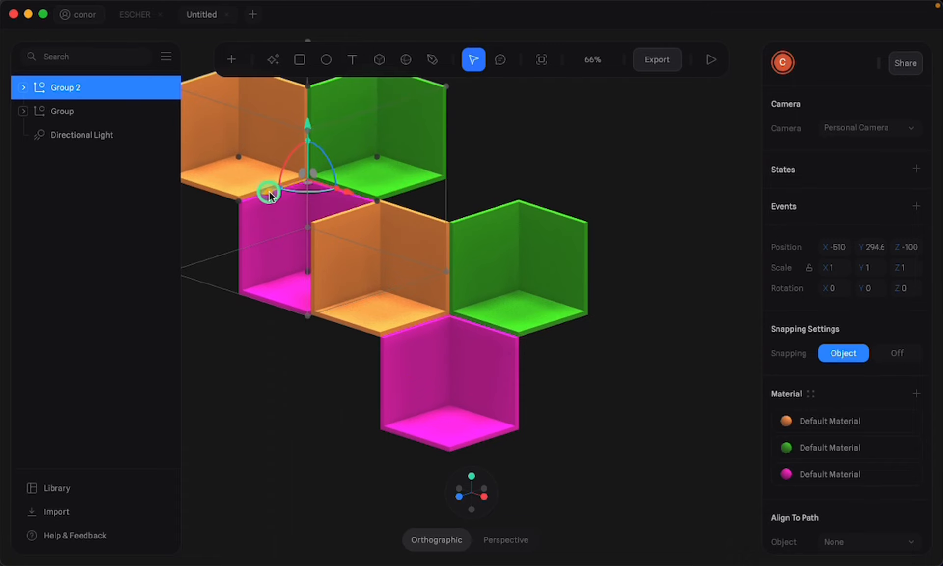
pyautogui.moveTo(269, 194); pyautogui.dragTo(416, 170)
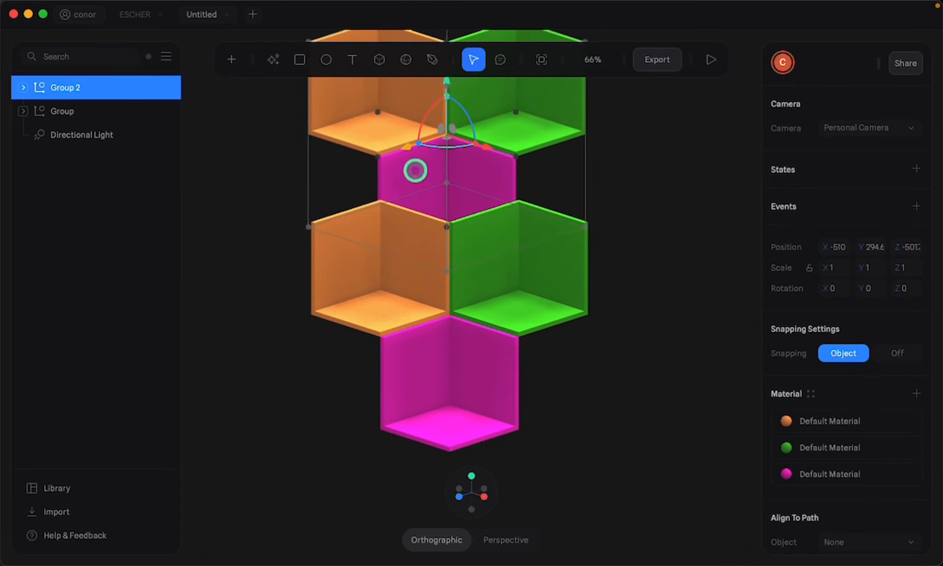
pyautogui.scroll(-3, 447, 147)
pyautogui.moveTo(453, 128); pyautogui.dragTo(453, 89)
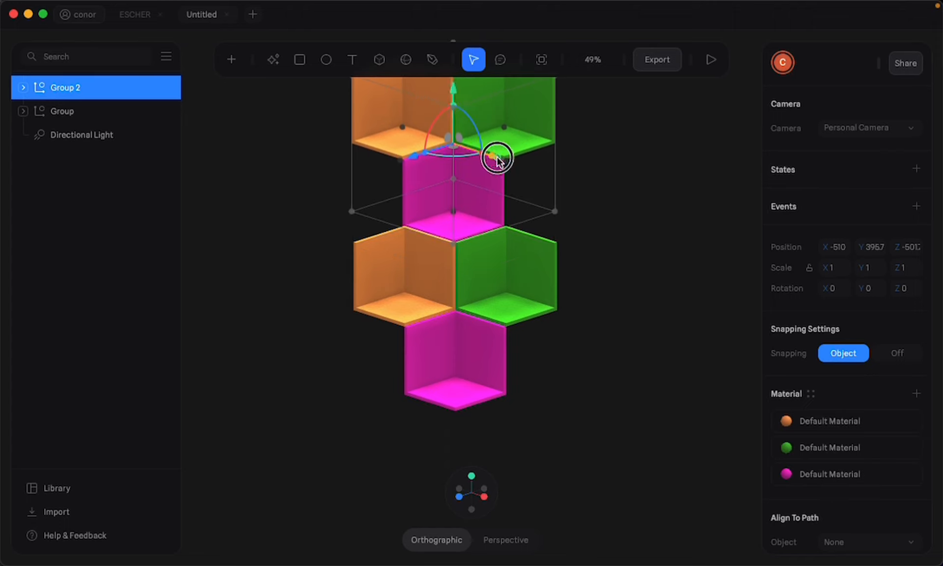
pyautogui.moveTo(497, 157); pyautogui.dragTo(498, 158)
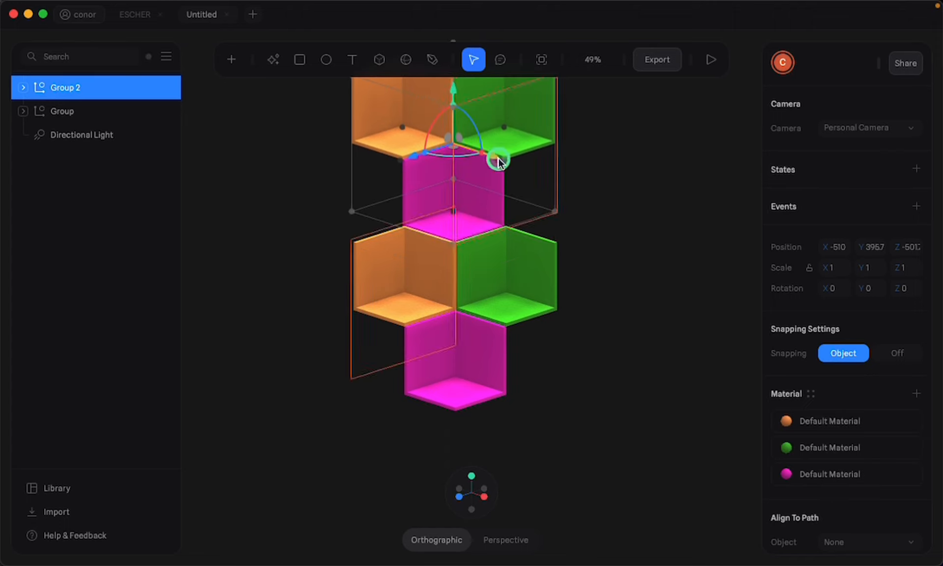
# Set the upper group's position to exactly X -500, Y 400 and Z -500.
pyautogui.click(844, 252)
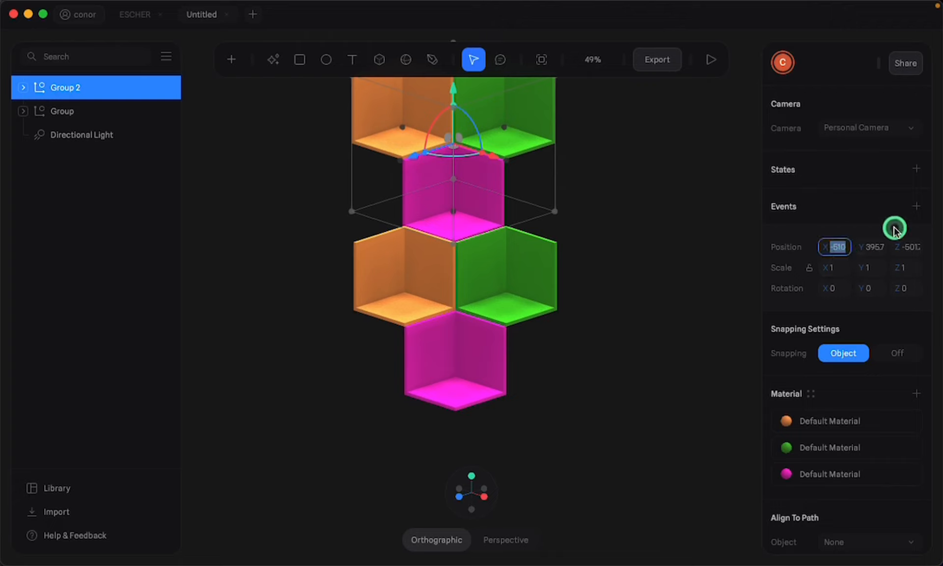
pyautogui.write('-')
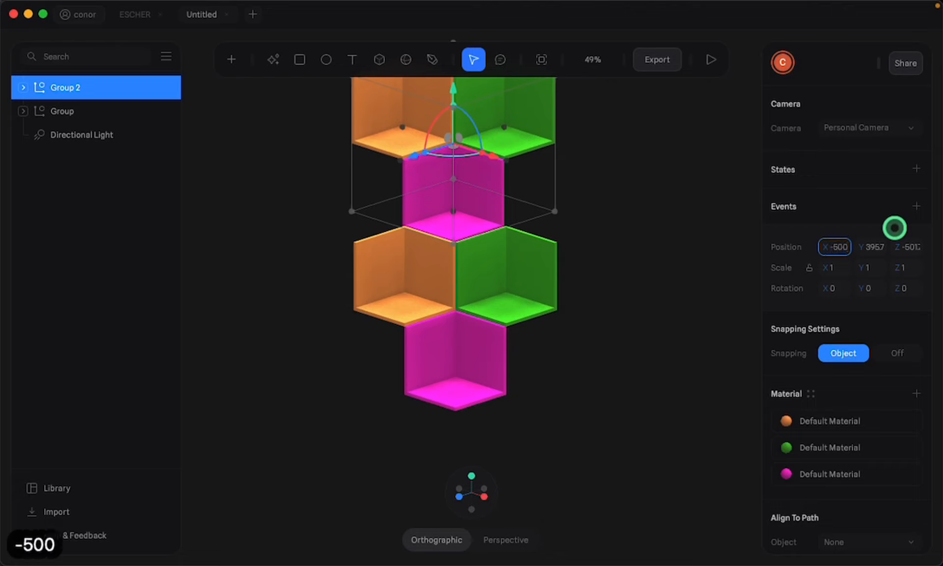
pyautogui.click(873, 246)
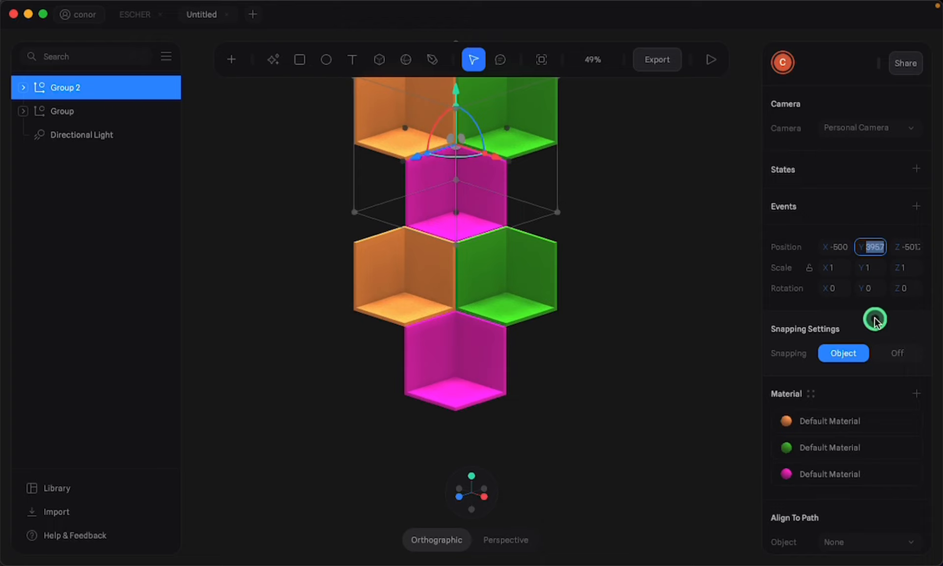
pyautogui.press('Return')
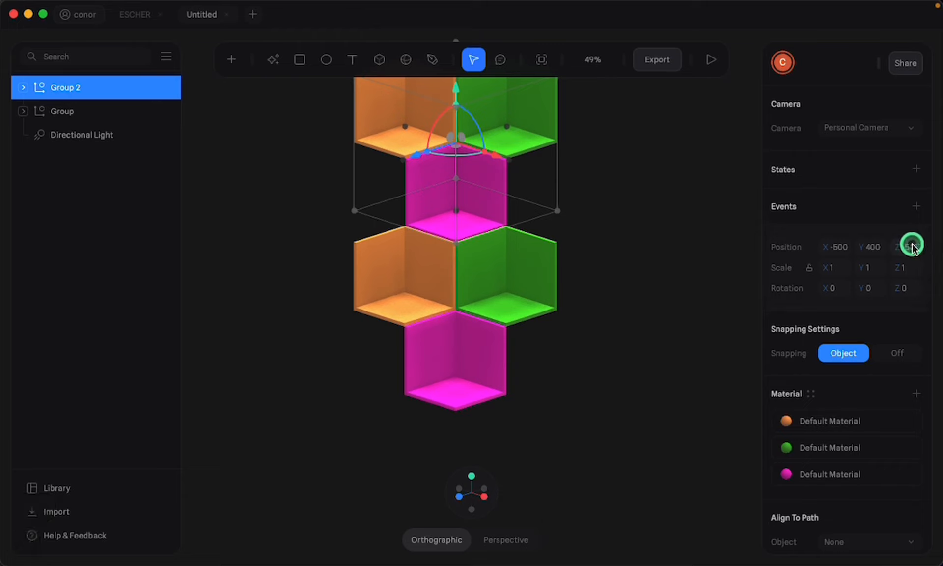
pyautogui.write('-')
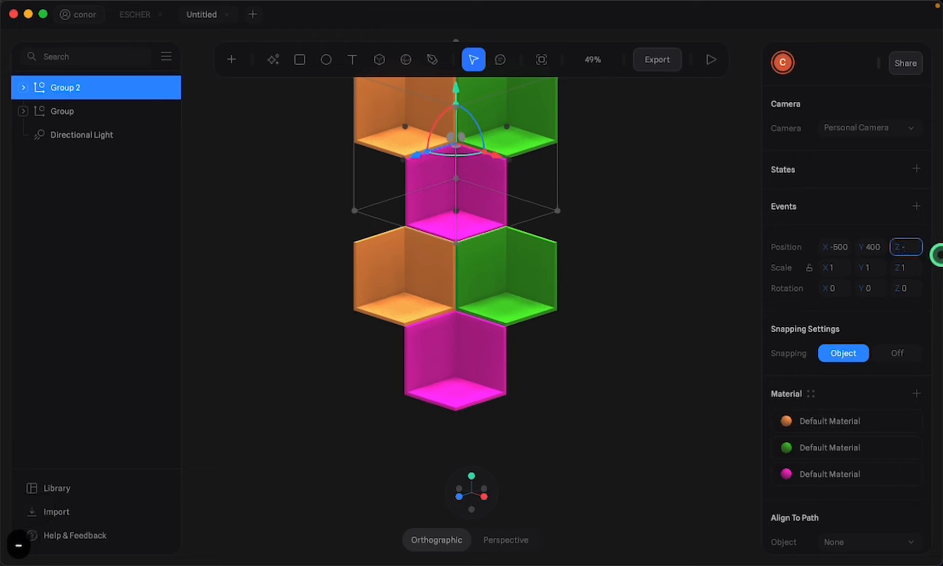
pyautogui.write('500')
pyautogui.press('Return')
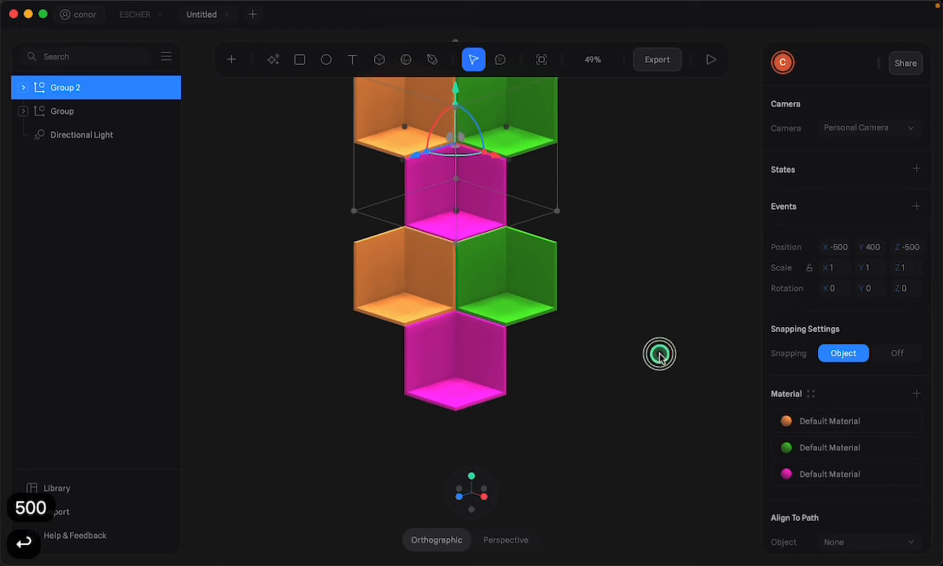
# Select the original lower group of room corners and duplicate it.
pyautogui.click(659, 353)
pyautogui.moveTo(623, 267); pyautogui.dragTo(568, 297, button='right')
pyautogui.click(113, 107)
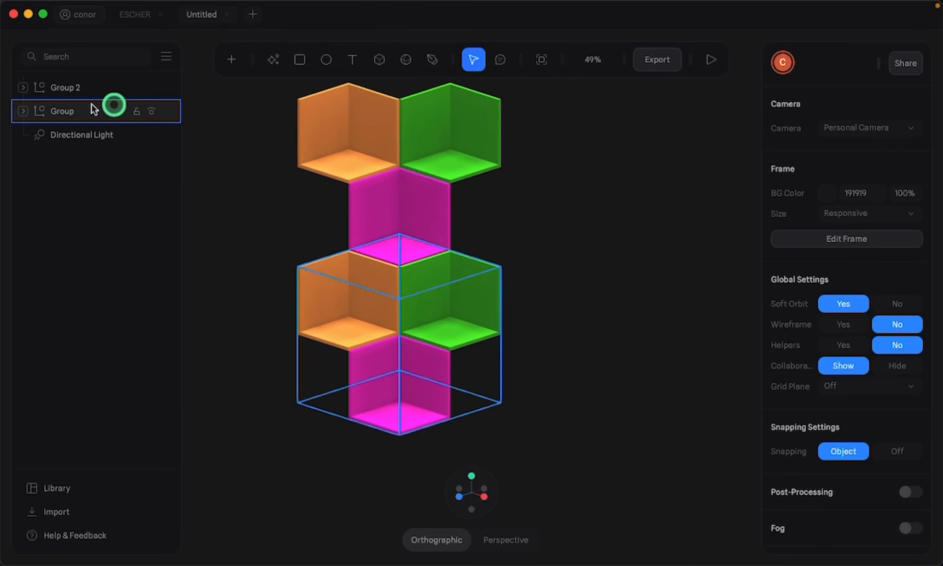
pyautogui.rightClick(88, 112)
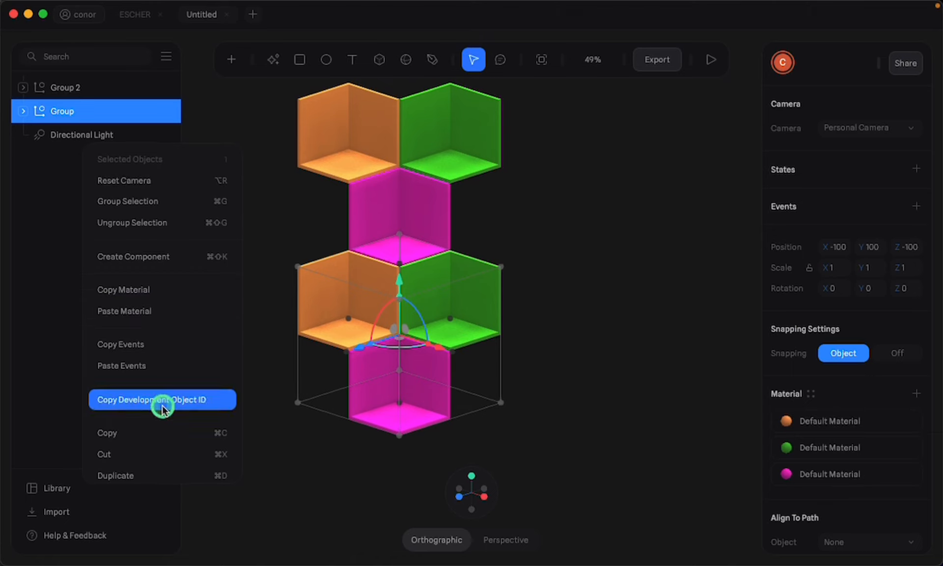
pyautogui.click(127, 472)
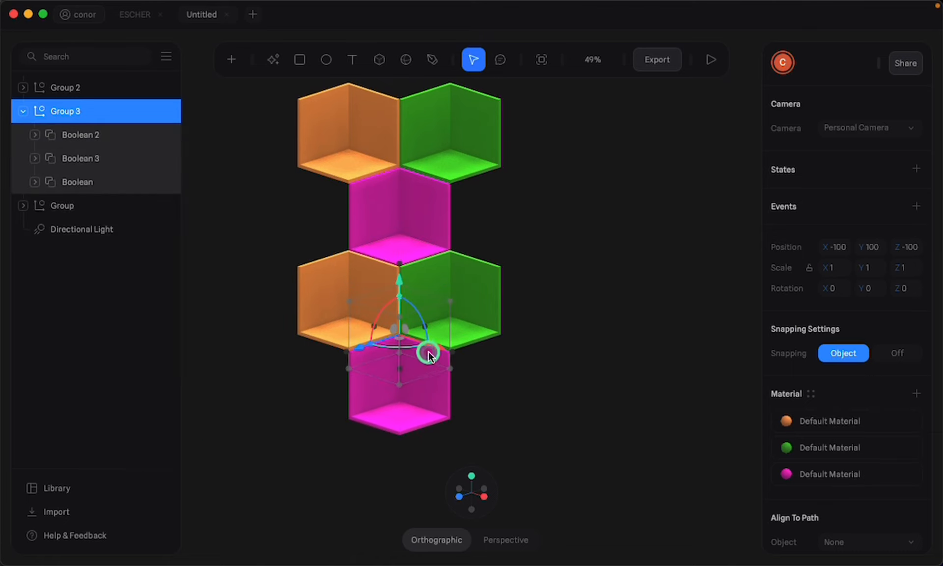
# Move the new duplicate into the gap beside the two stacked groups, at about X 105, Y 305, Z -489, aligning its edges with theirs.
pyautogui.moveTo(434, 351); pyautogui.dragTo(588, 189)
pyautogui.moveTo(630, 256); pyautogui.dragTo(590, 242)
pyautogui.moveTo(550, 175); pyautogui.dragTo(558, 200)
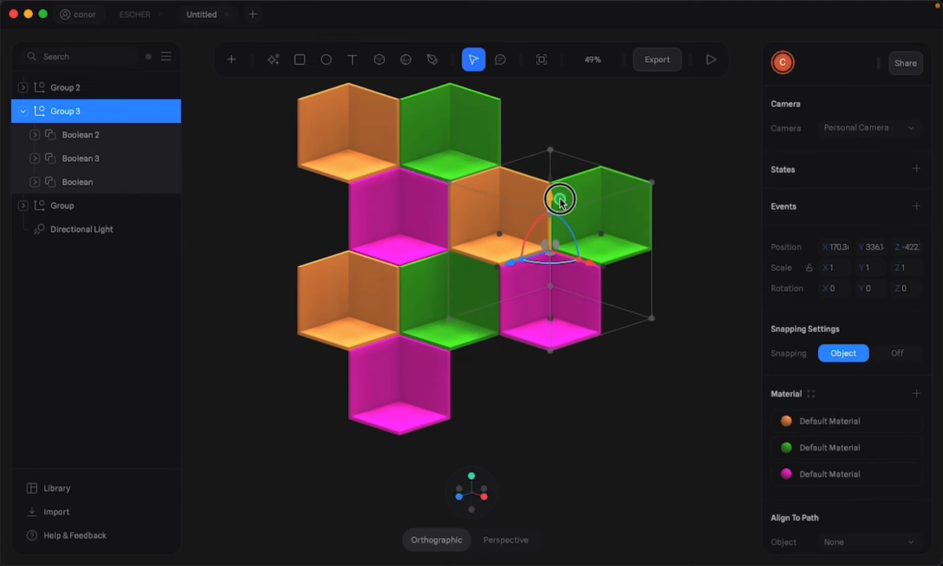
pyautogui.moveTo(515, 264); pyautogui.dragTo(512, 263)
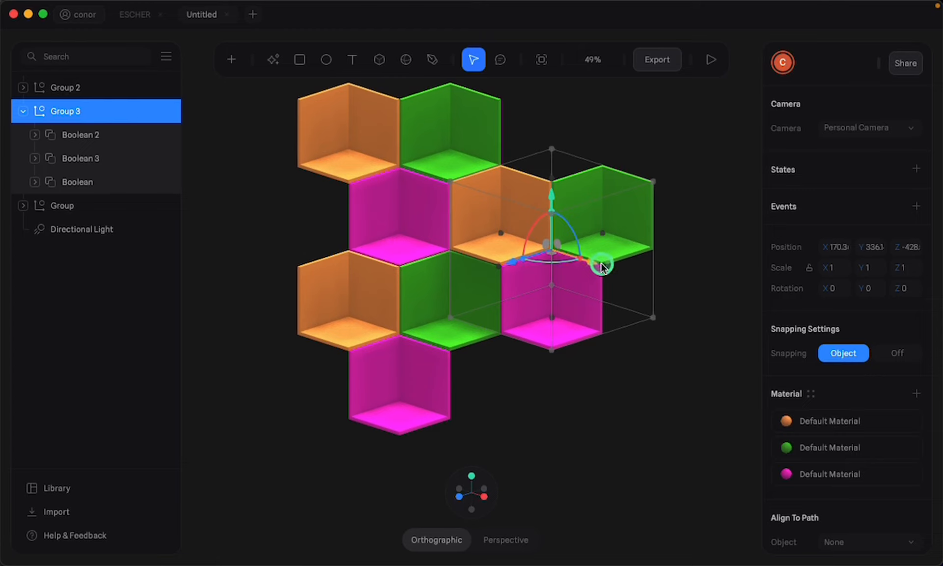
pyautogui.moveTo(602, 266); pyautogui.dragTo(598, 262)
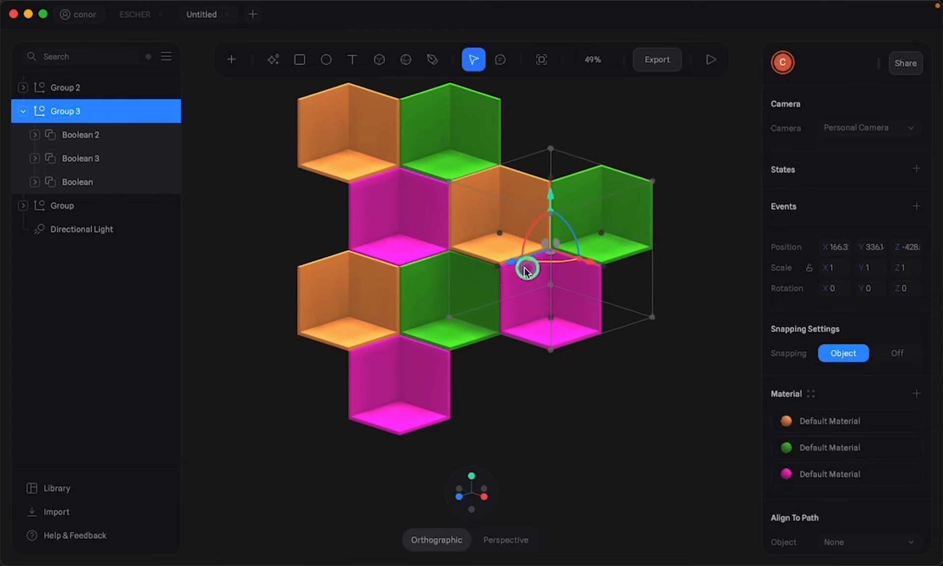
pyautogui.moveTo(526, 271)
pyautogui.mouseDown()
pyautogui.moveTo(510, 268)
pyautogui.moveTo(519, 267)
pyautogui.mouseUp()
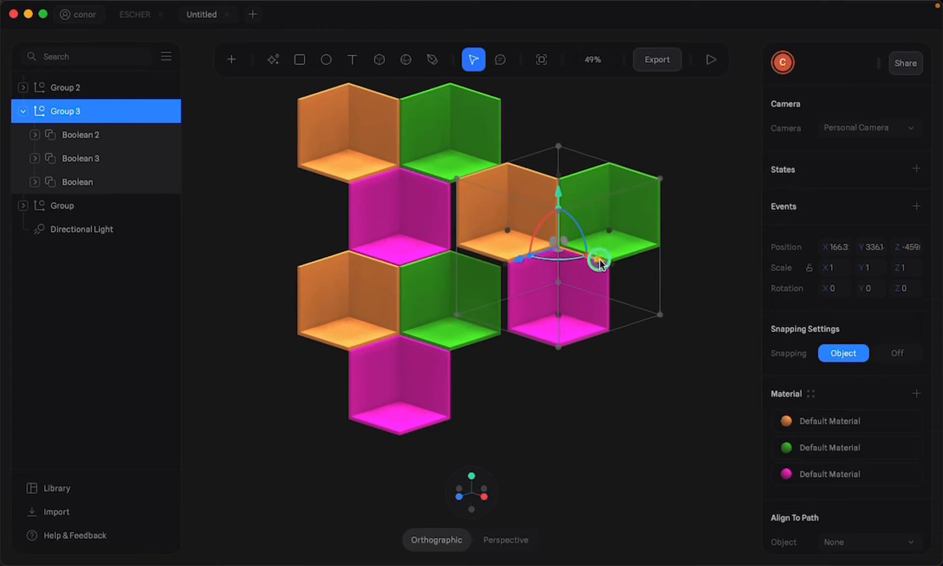
pyautogui.moveTo(596, 259); pyautogui.dragTo(590, 255)
pyautogui.moveTo(552, 190); pyautogui.dragTo(552, 201)
pyautogui.moveTo(508, 265); pyautogui.dragTo(515, 263)
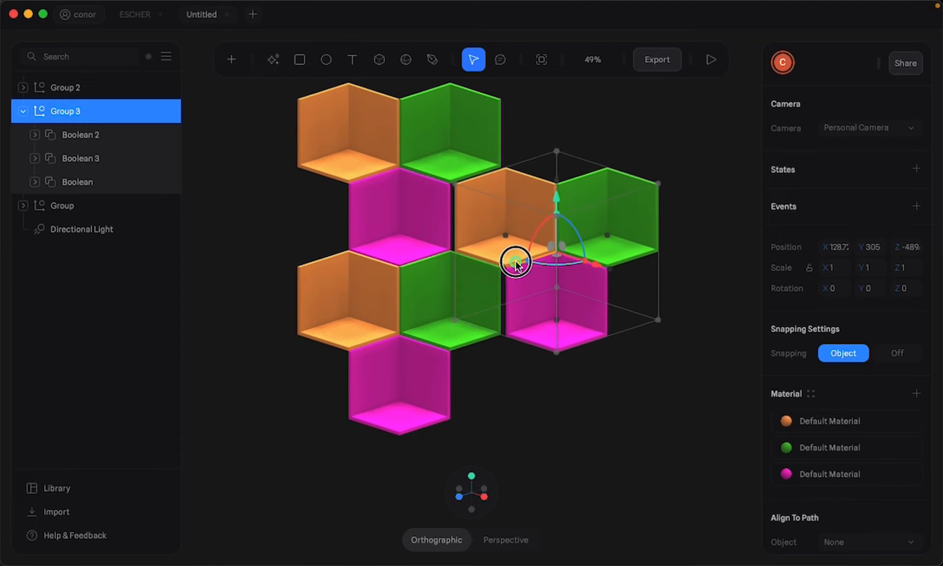
pyautogui.moveTo(601, 265); pyautogui.dragTo(596, 261)
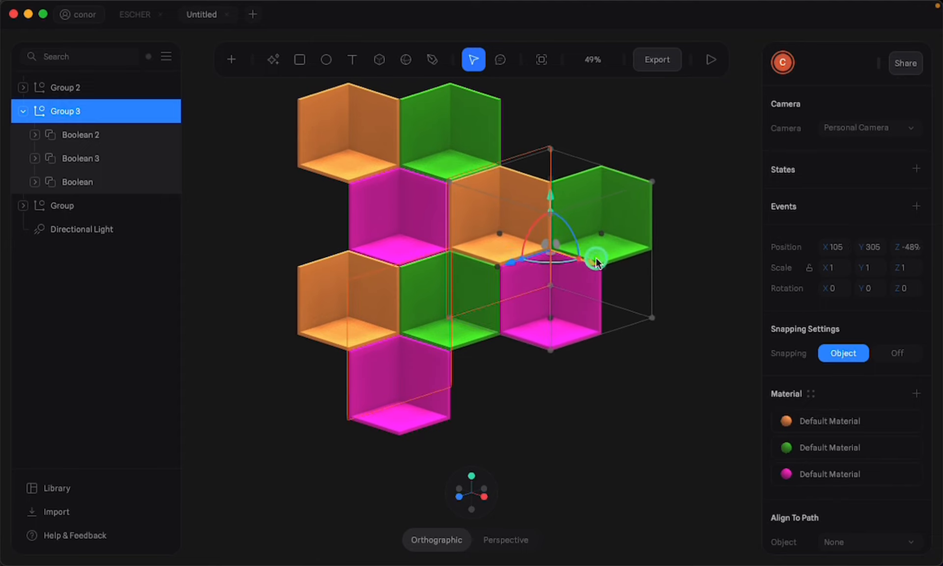
# Set the third group's position to exactly X 100, Y 300 and Z -500.
pyautogui.click(845, 251)
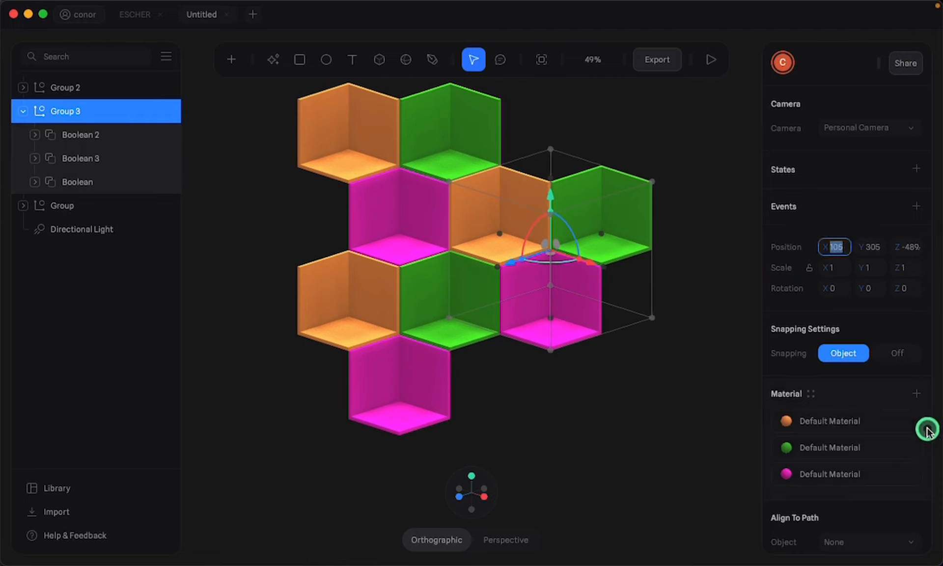
pyautogui.write('10')
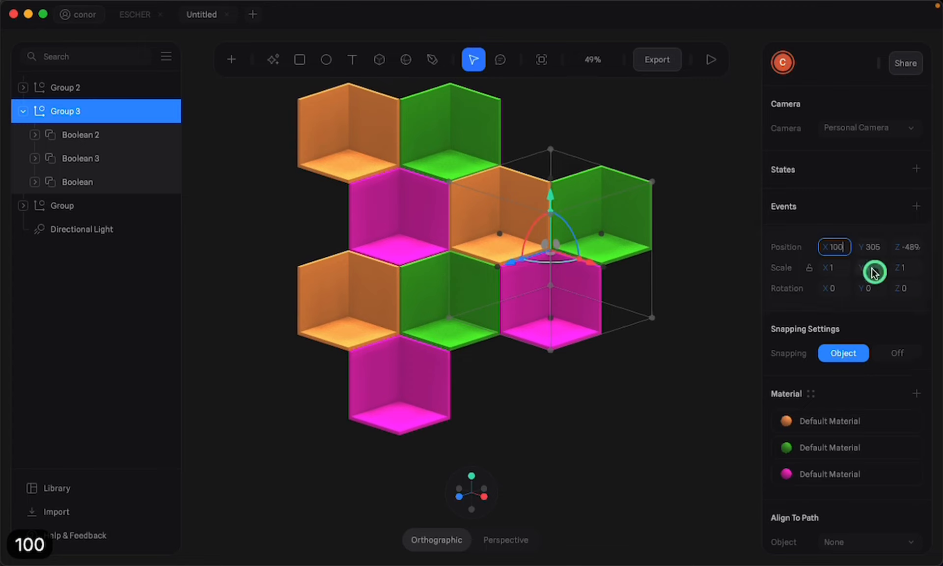
pyautogui.click(876, 249)
pyautogui.write('3')
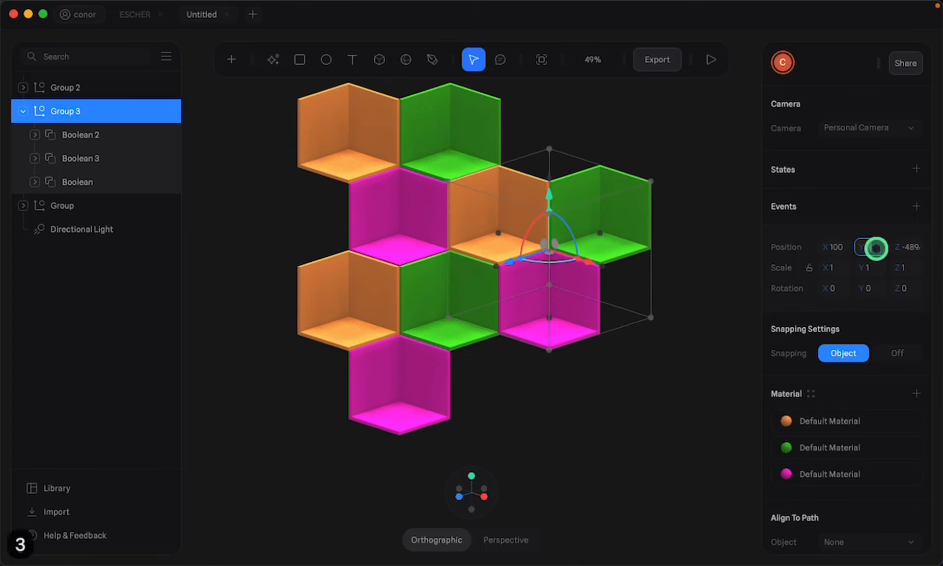
pyautogui.write('00')
pyautogui.click(917, 246)
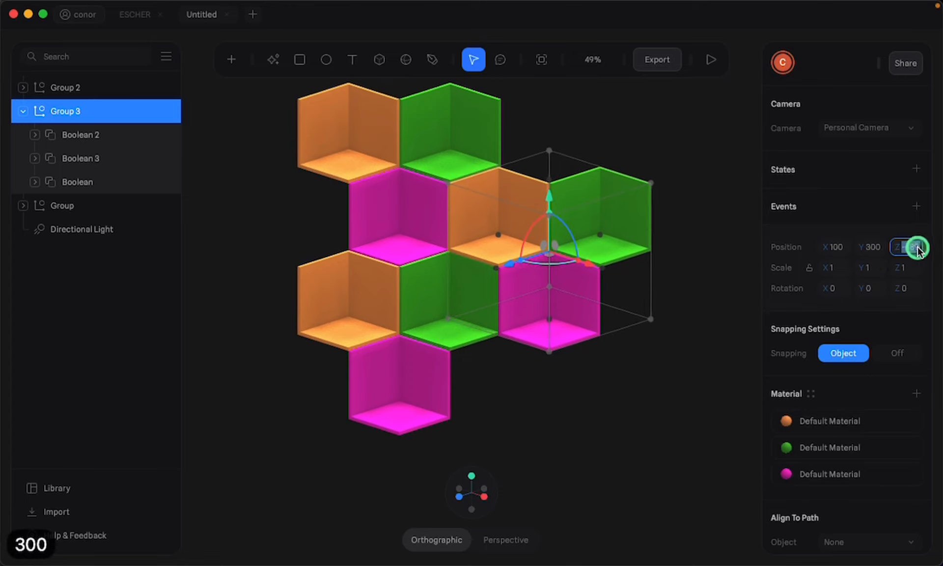
pyautogui.write('-5')
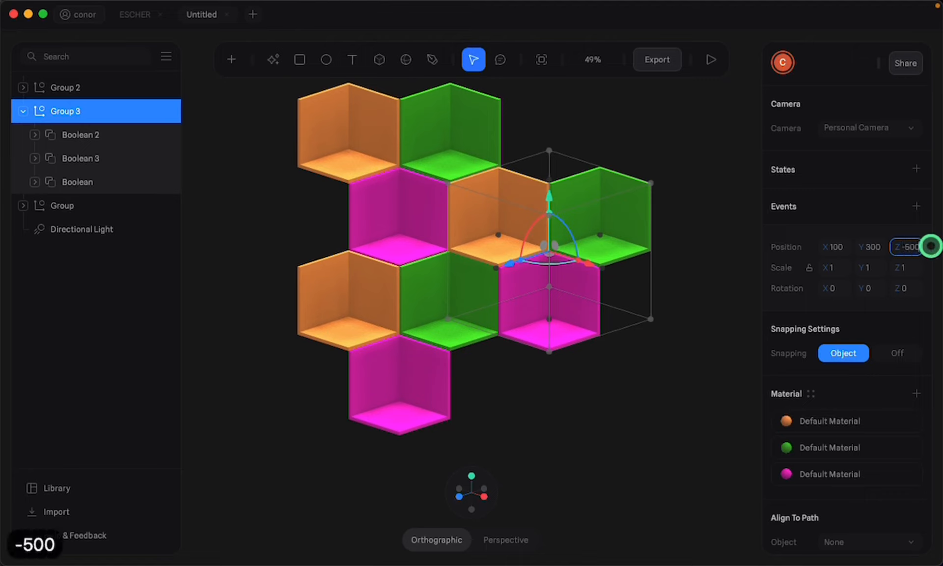
pyautogui.press('Return')
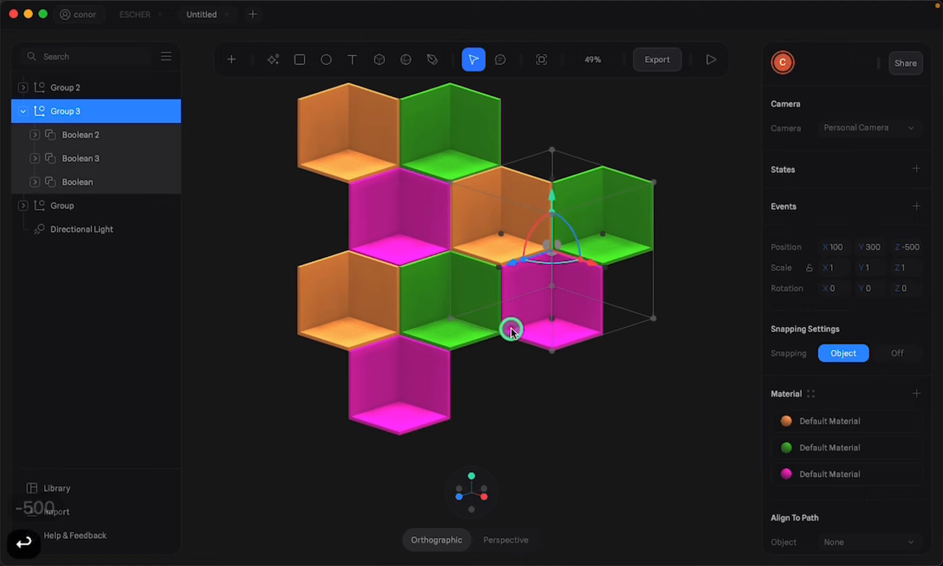
pyautogui.rightClick(548, 311)
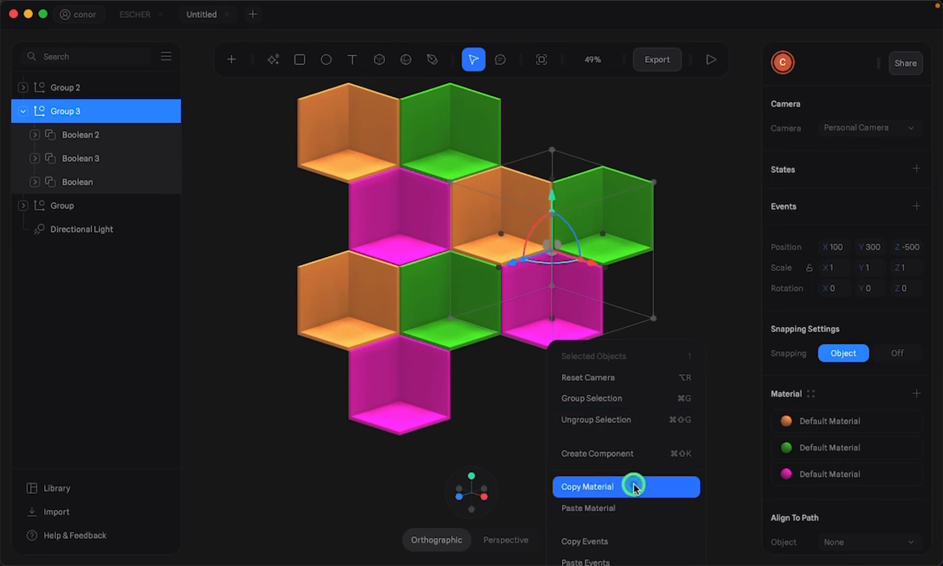
pyautogui.scroll(-3, 632, 484)
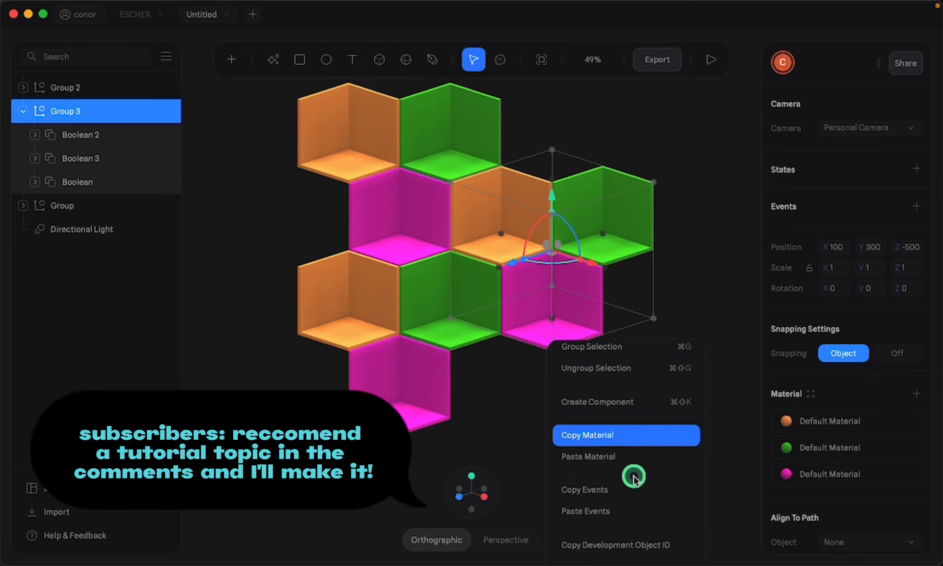
pyautogui.scroll(3, 614, 437)
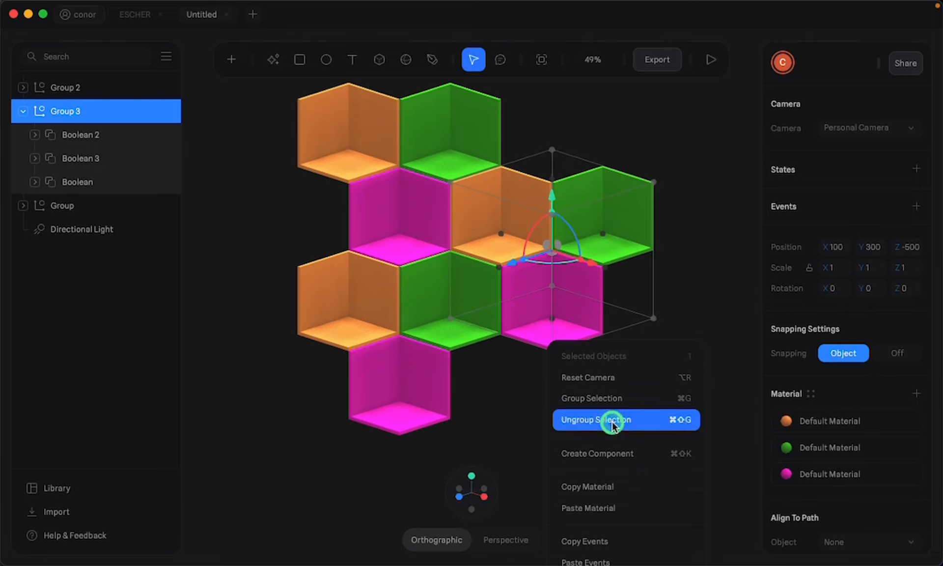
pyautogui.moveTo(735, 2)
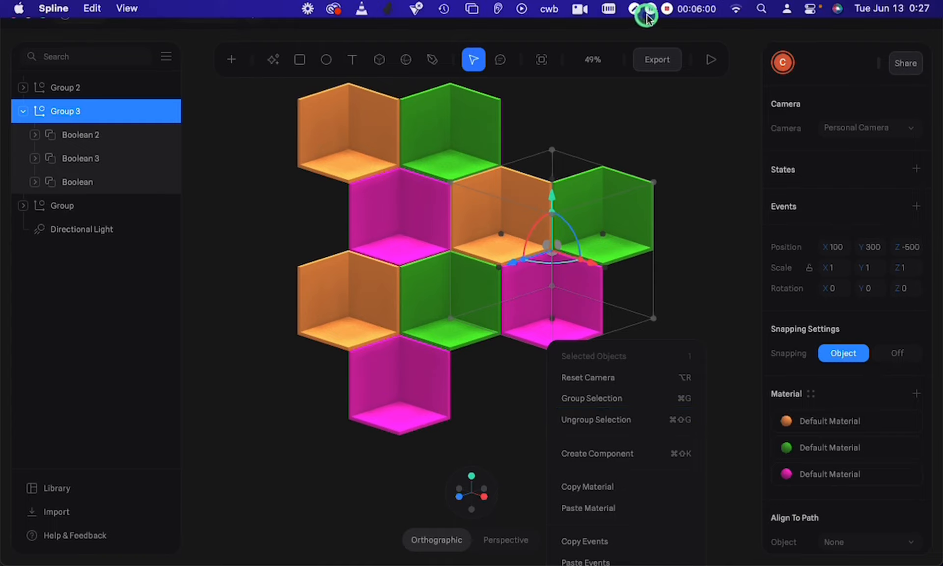